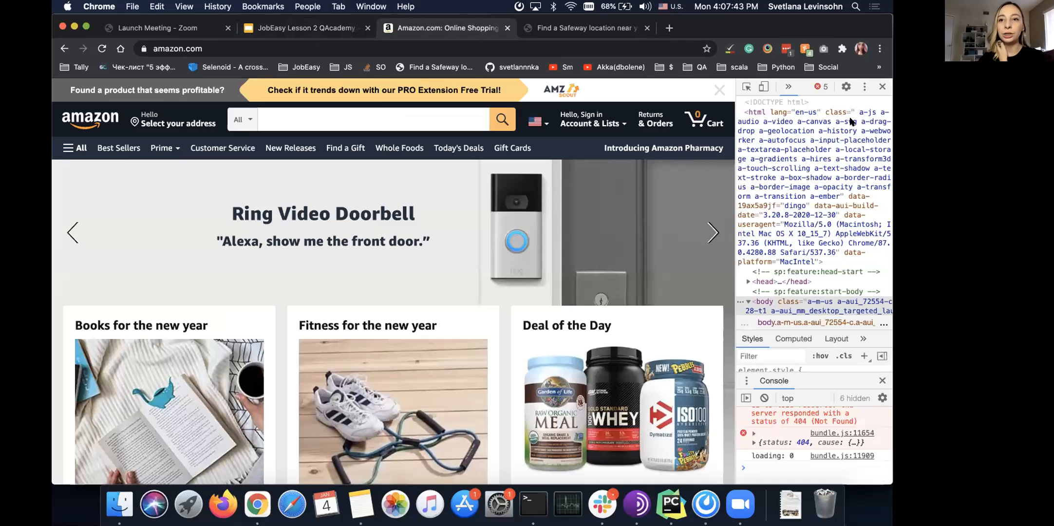
# Close the developer tools, reopen them by inspecting the Ring Video Doorbell banner image, and widen their pane
pyautogui.click(882, 86)
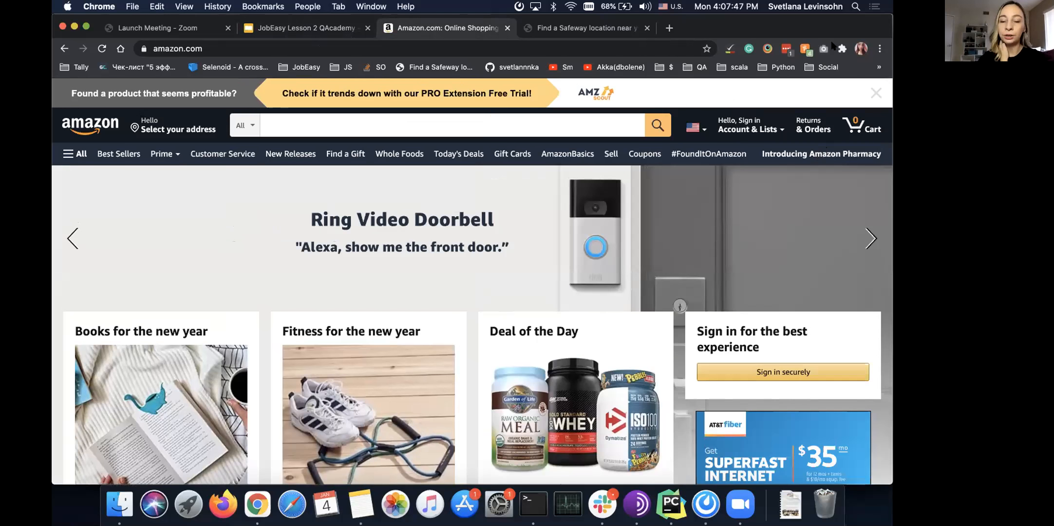
pyautogui.click(171, 48)
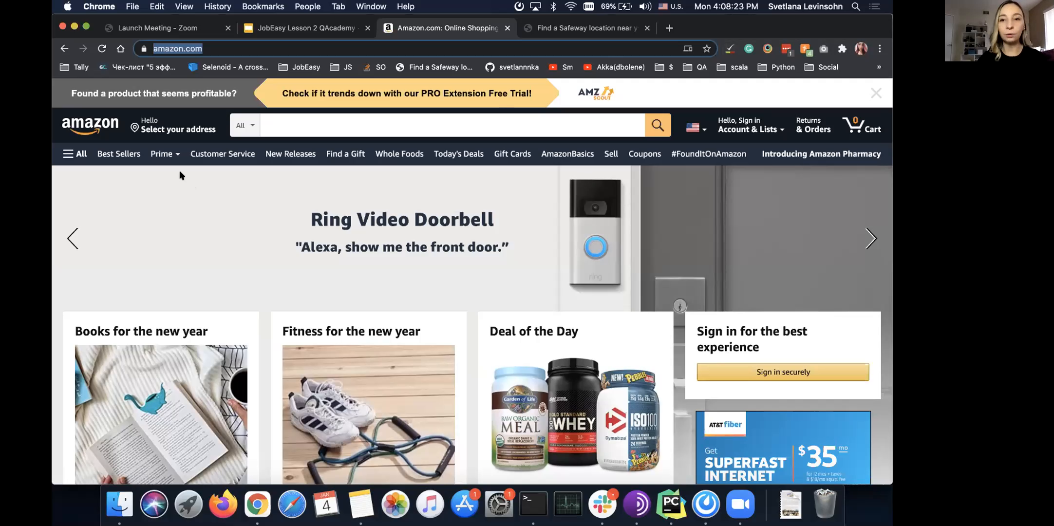
pyautogui.rightClick(179, 193)
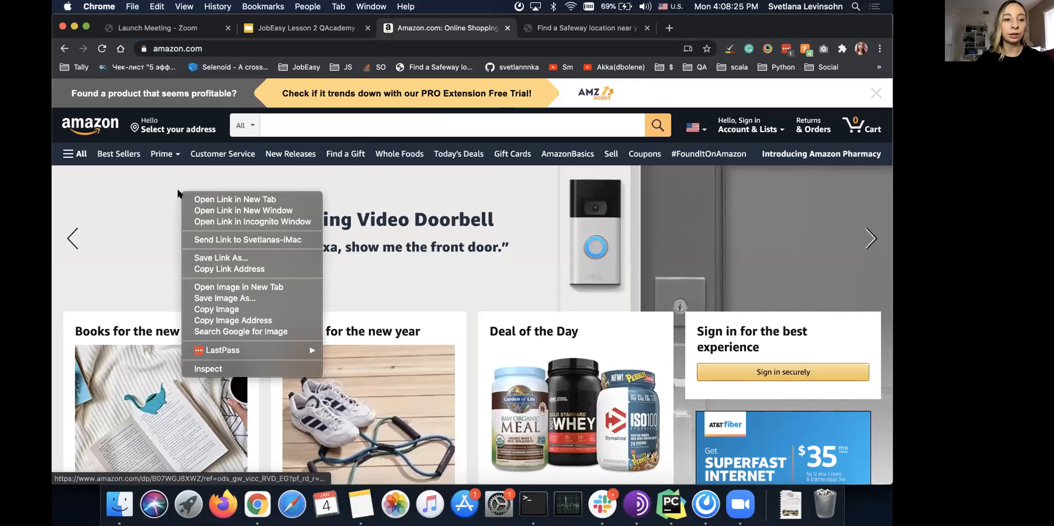
pyautogui.click(217, 373)
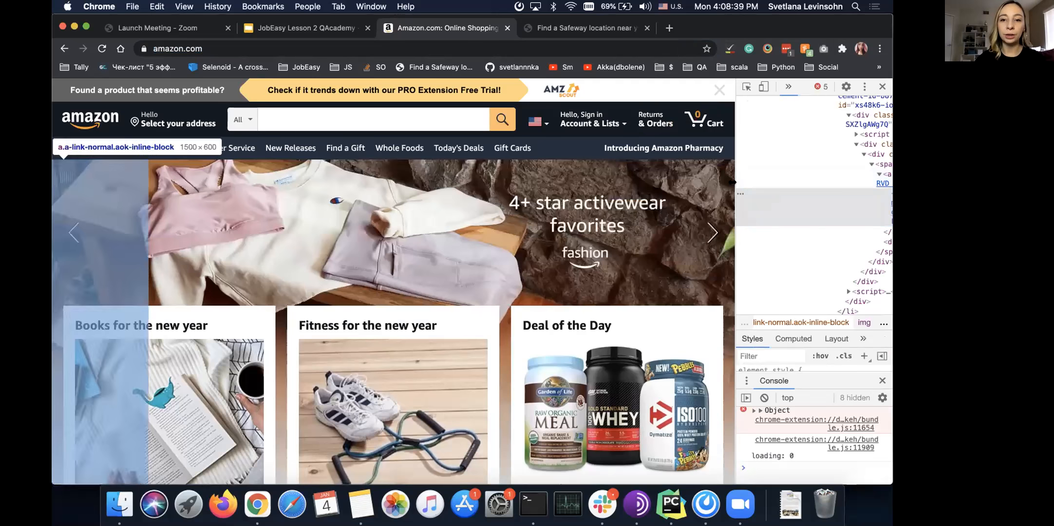
pyautogui.moveTo(735, 195); pyautogui.dragTo(558, 195)
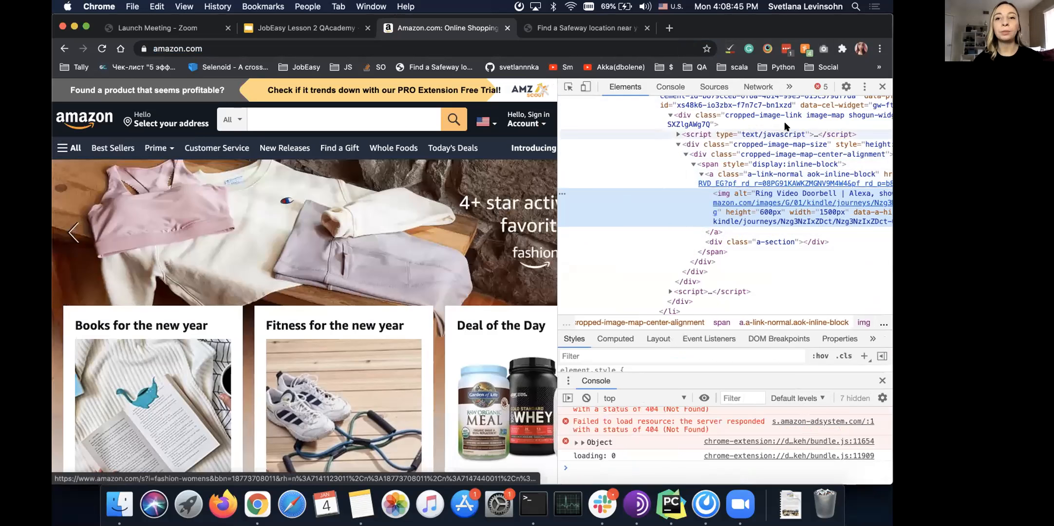
# Dock the developer tools on the left side, at the bottom, and back on the right side
pyautogui.click(862, 87)
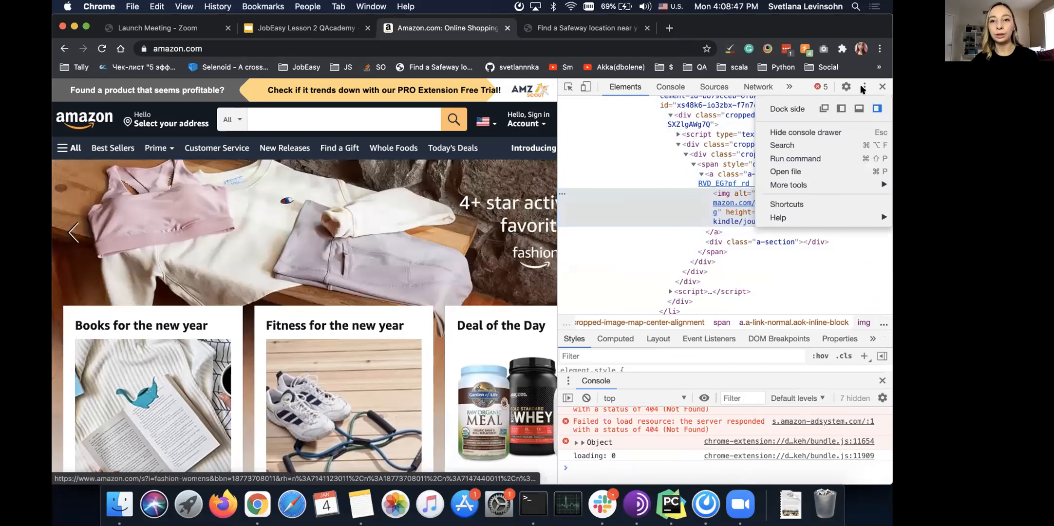
pyautogui.click(837, 111)
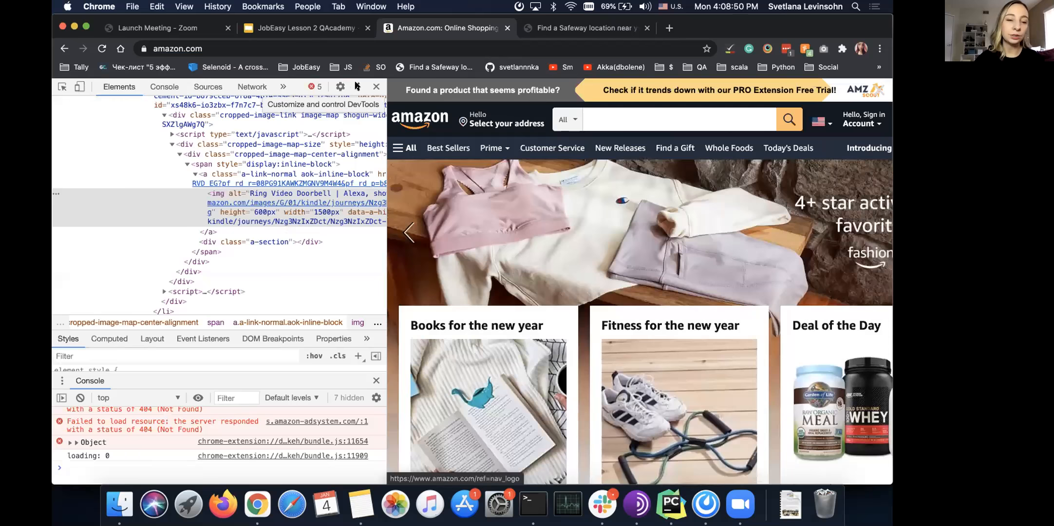
pyautogui.click(357, 86)
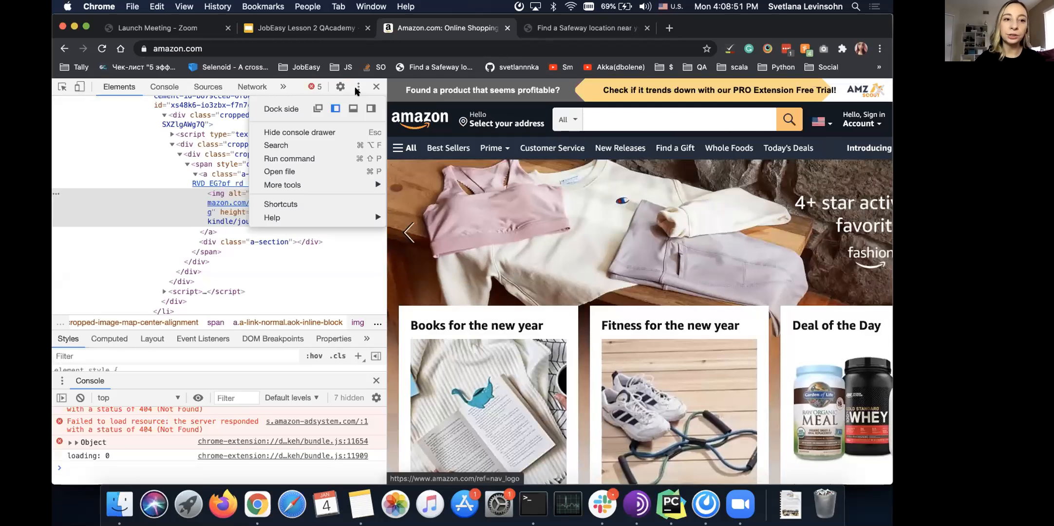
pyautogui.click(353, 108)
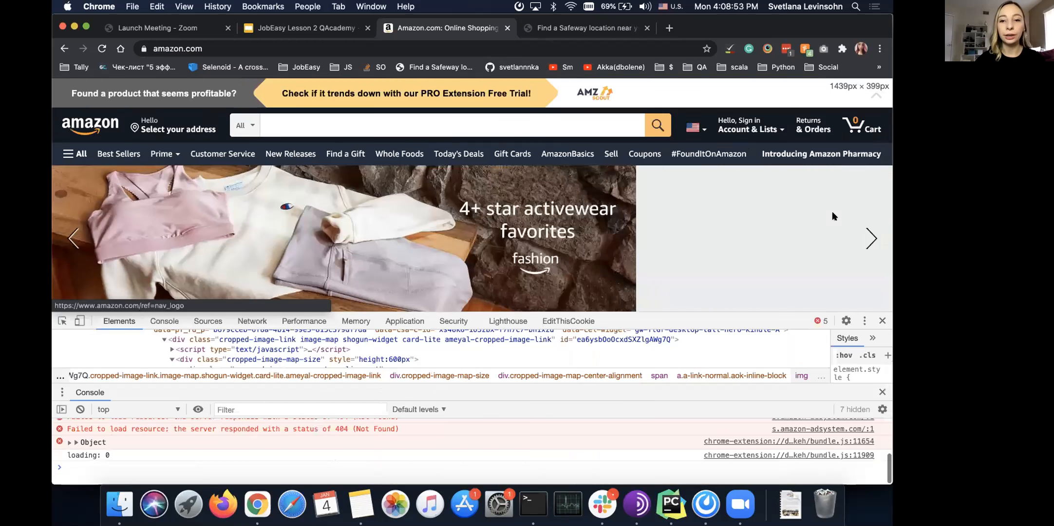
pyautogui.click(860, 322)
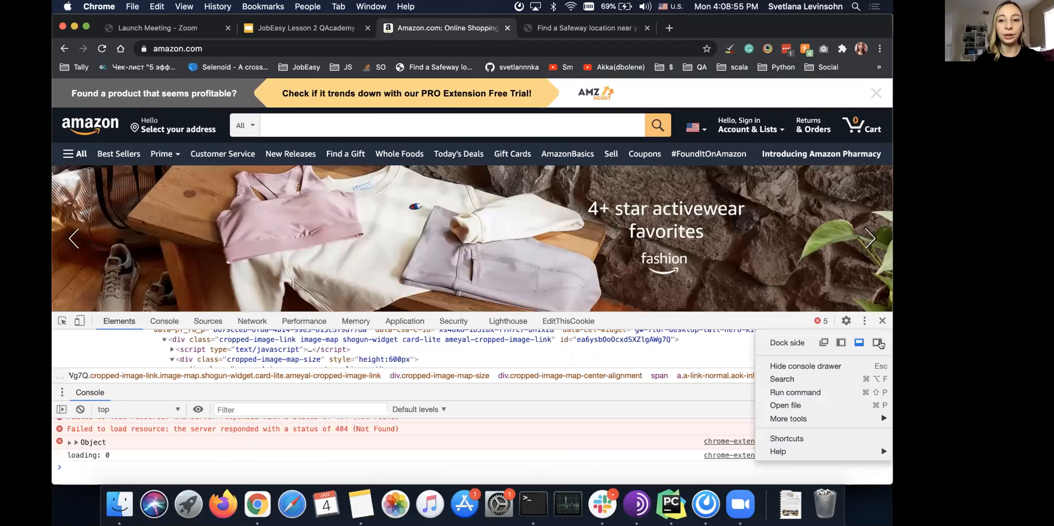
pyautogui.click(876, 342)
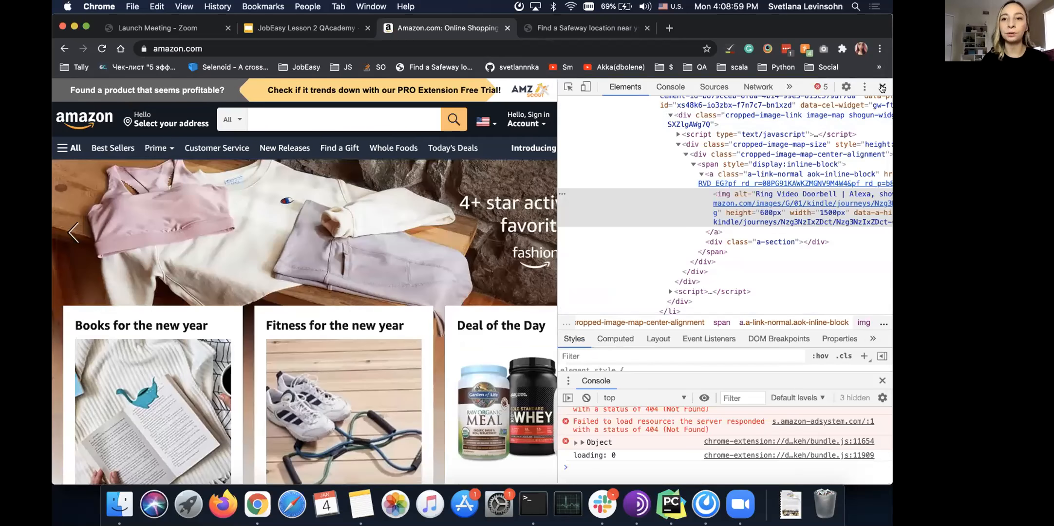
# Close the developer tools and reopen them by inspecting the "Books for the new year" heading
pyautogui.click(882, 88)
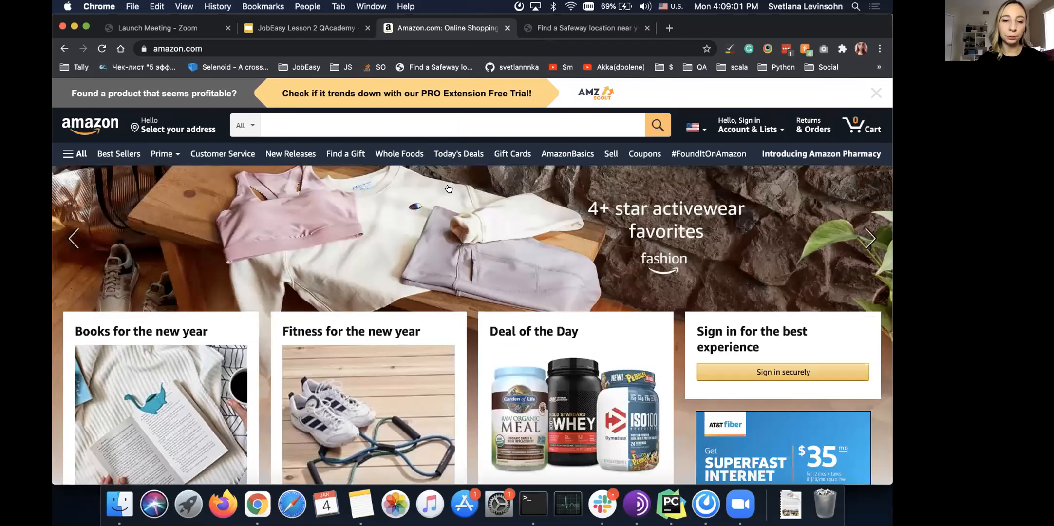
pyautogui.rightClick(237, 321)
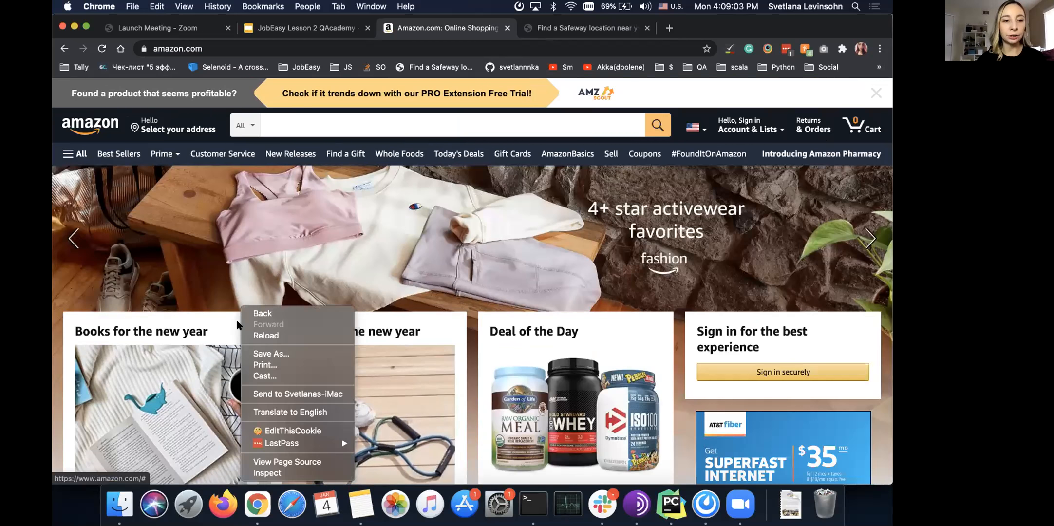
pyautogui.click(278, 473)
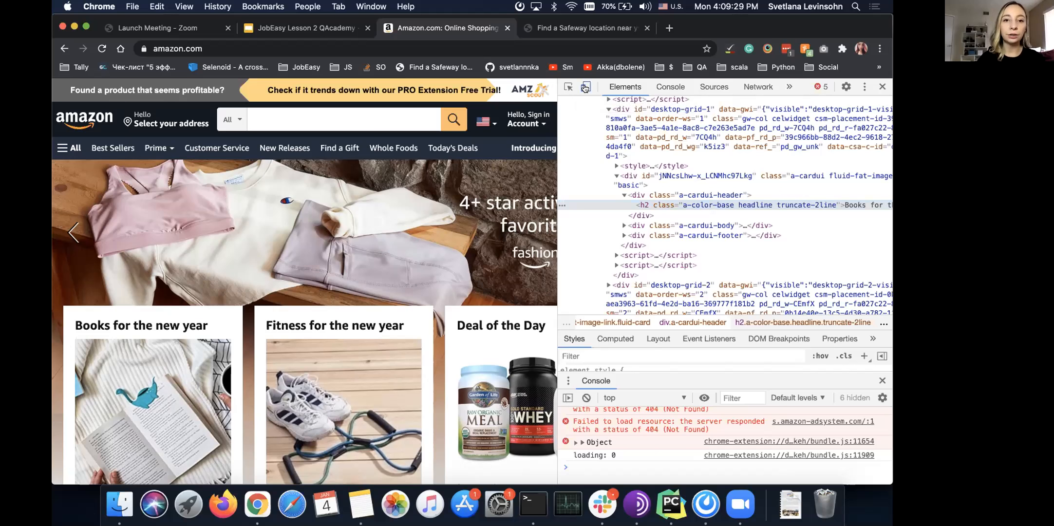
# Turn on device emulation with iPhone 5/SE and reload the Amazon page to view its mobile layout
pyautogui.click(585, 87)
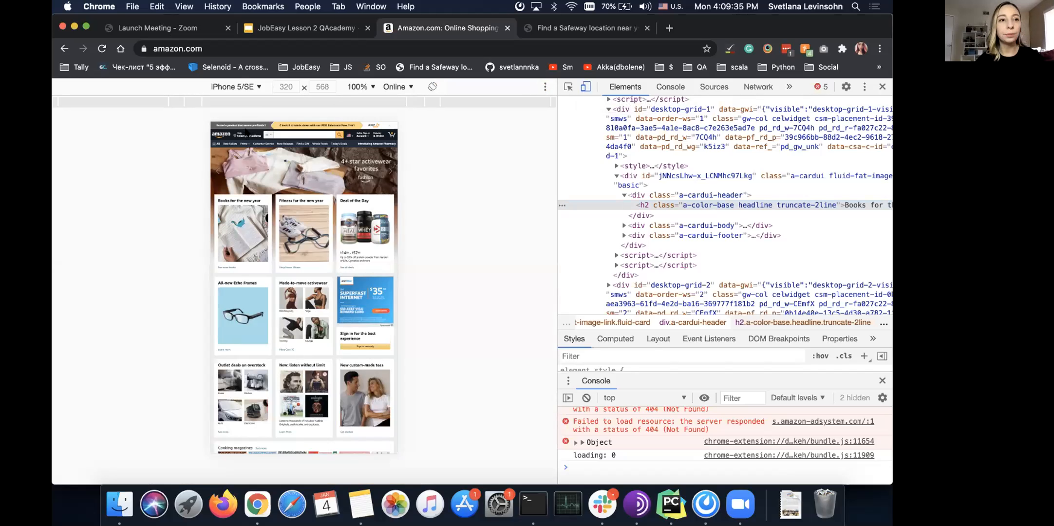
pyautogui.click(225, 86)
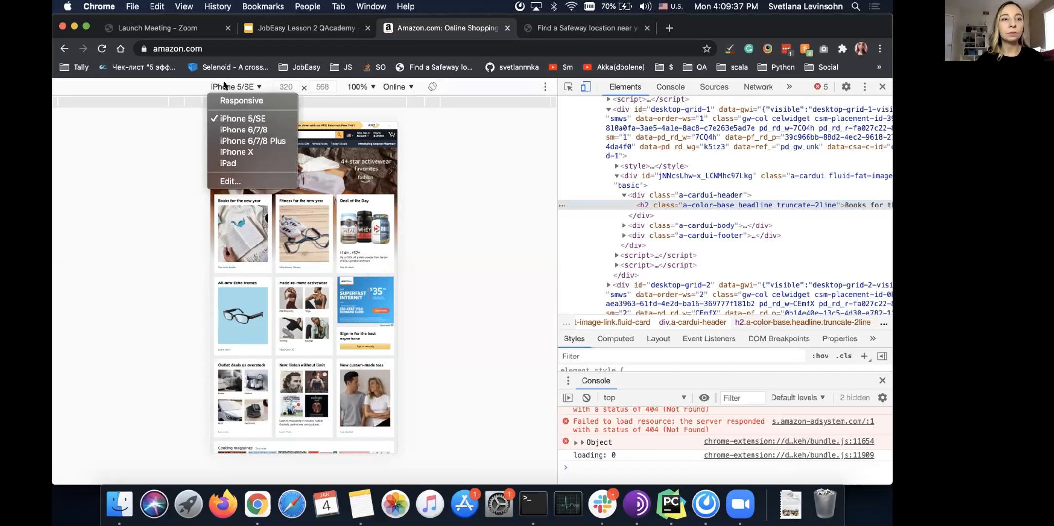
pyautogui.click(245, 118)
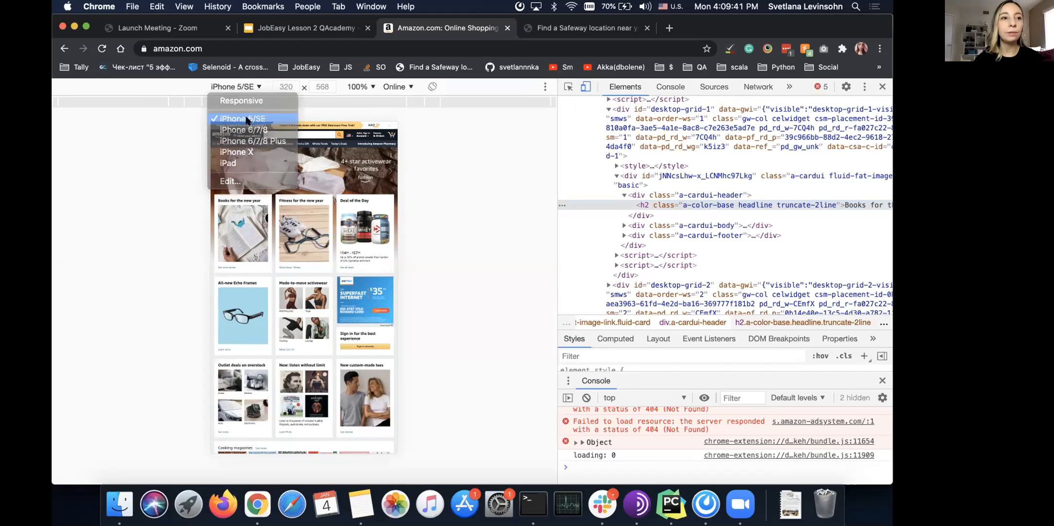
pyautogui.click(101, 49)
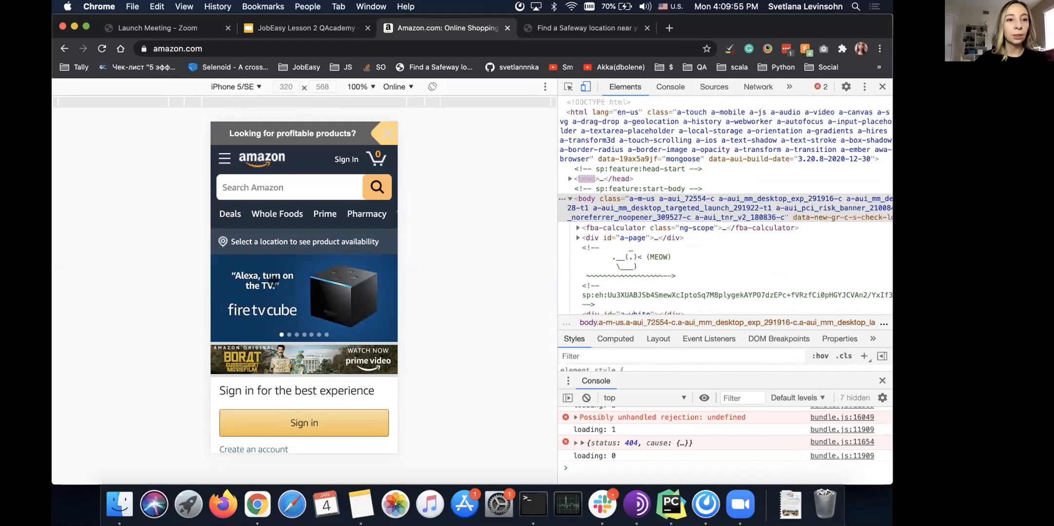
pyautogui.scroll(-5, 285, 191)
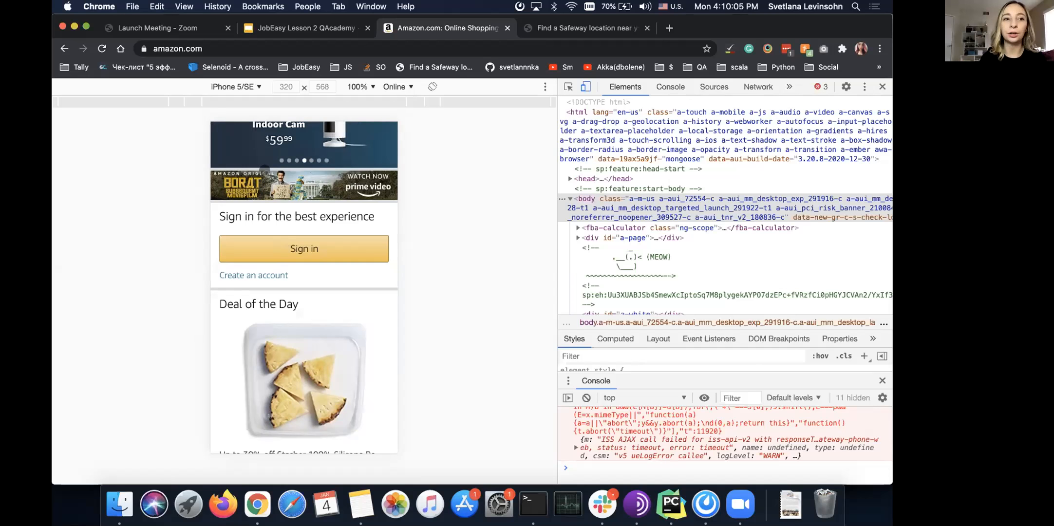
# Switch the emulated device to iPhone 6/7/8 Plus and reload the Amazon page
pyautogui.click(229, 86)
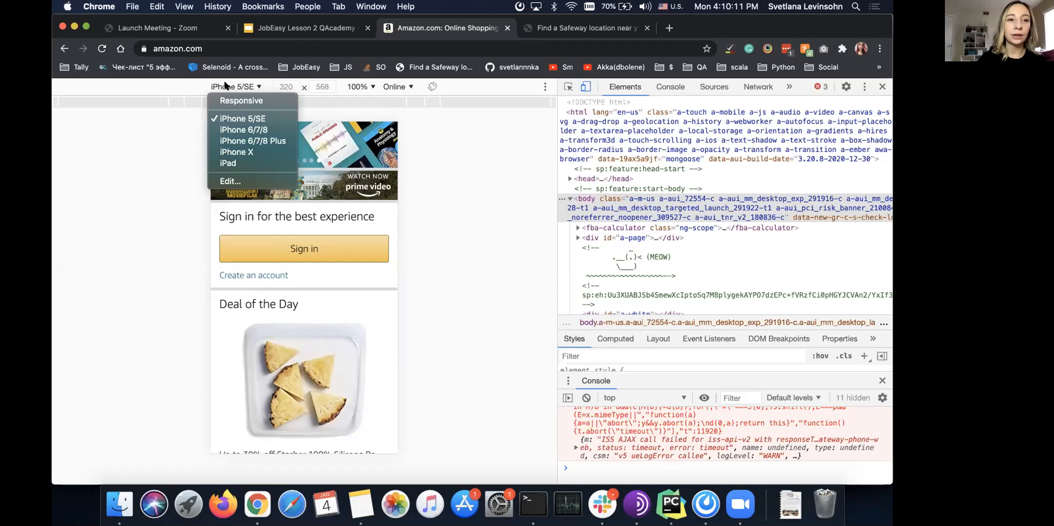
pyautogui.click(234, 141)
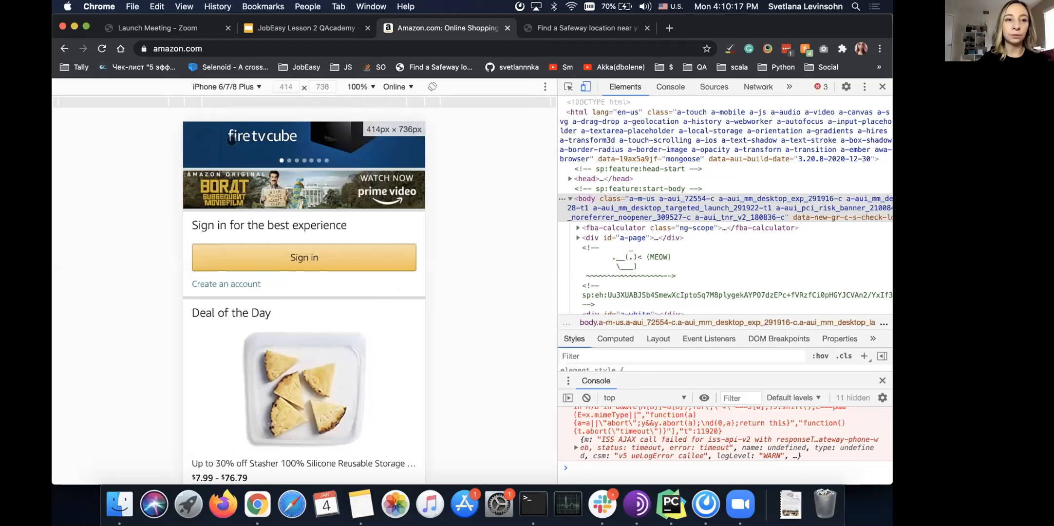
pyautogui.click(101, 49)
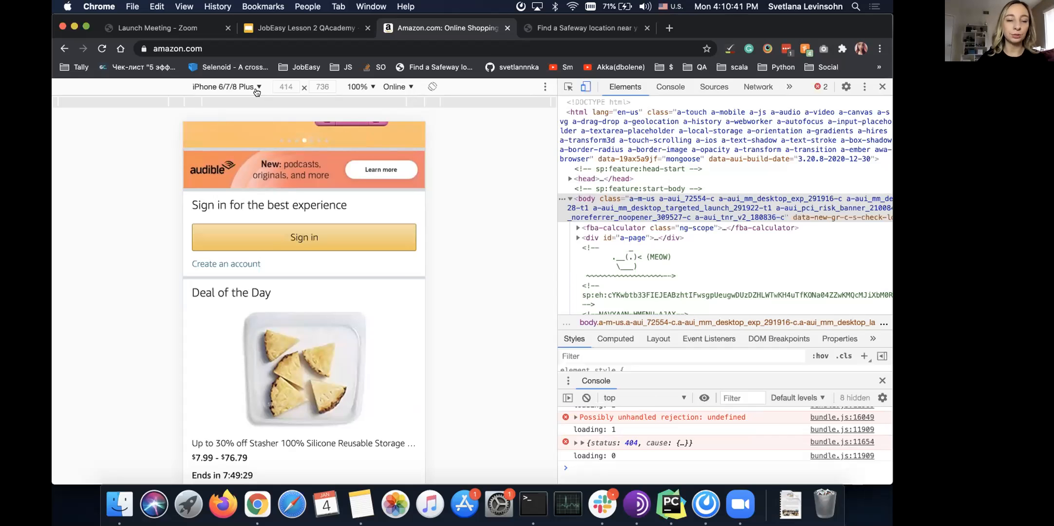
# Edit the emulated devices list to enable Nexus 10 and Galaxy Note II
pyautogui.click(219, 89)
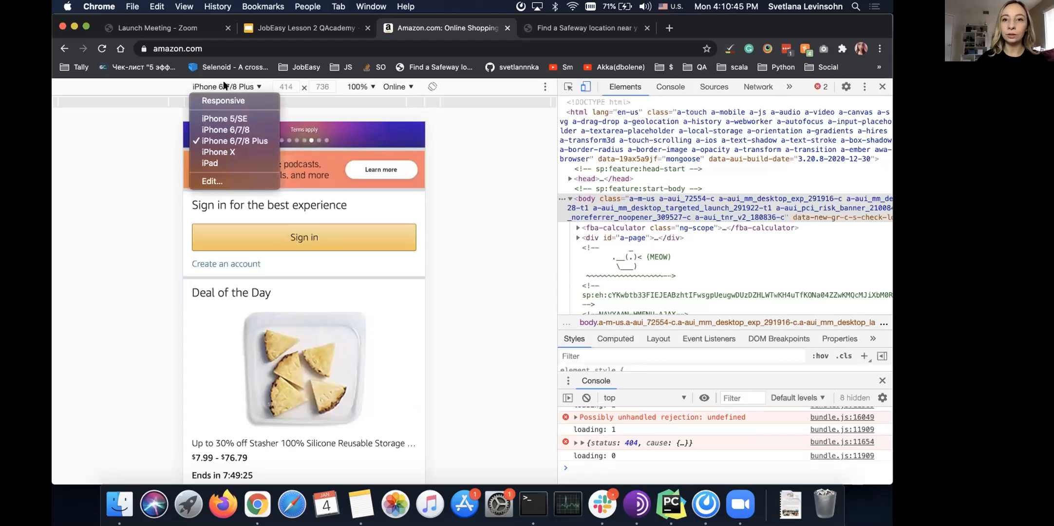
pyautogui.click(212, 182)
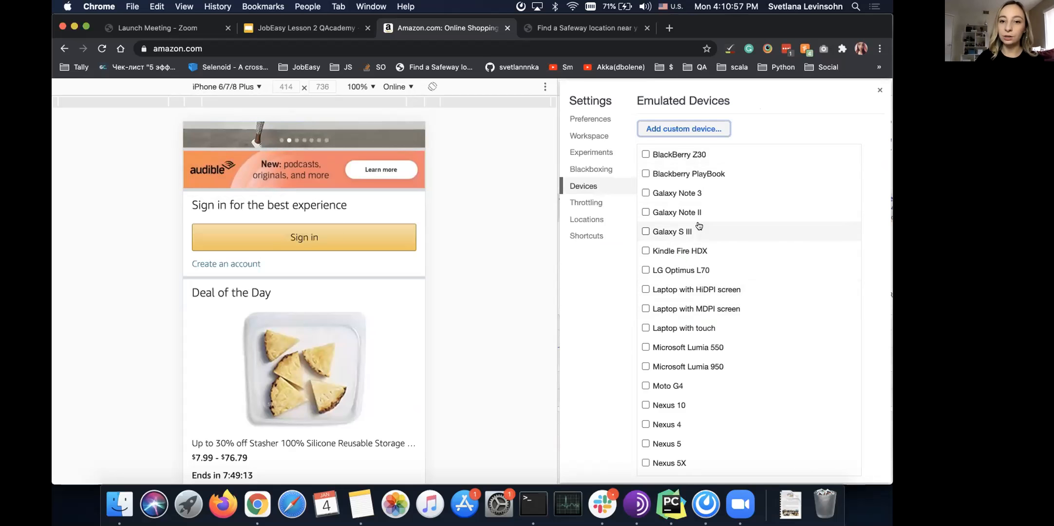
pyautogui.scroll(-3, 696, 238)
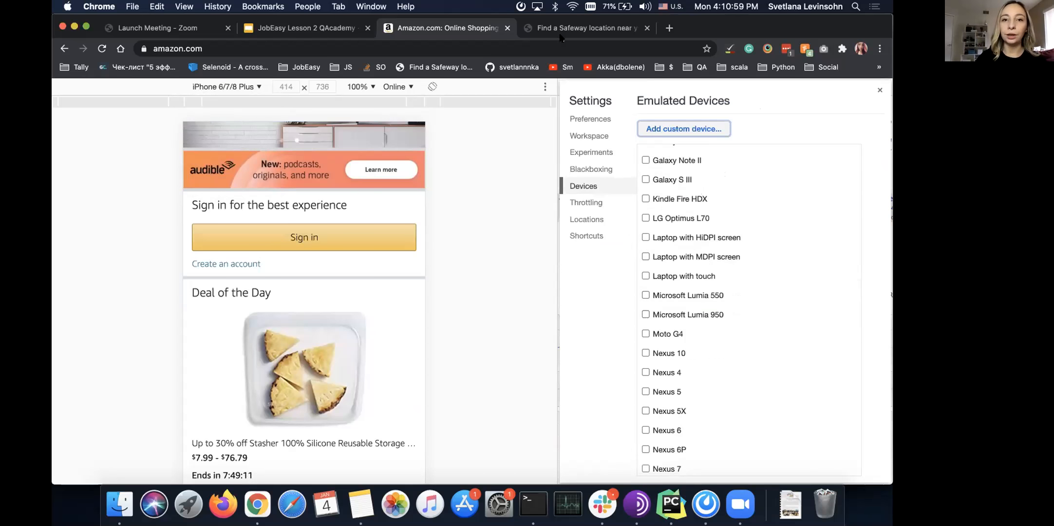
pyautogui.scroll(-5, 706, 278)
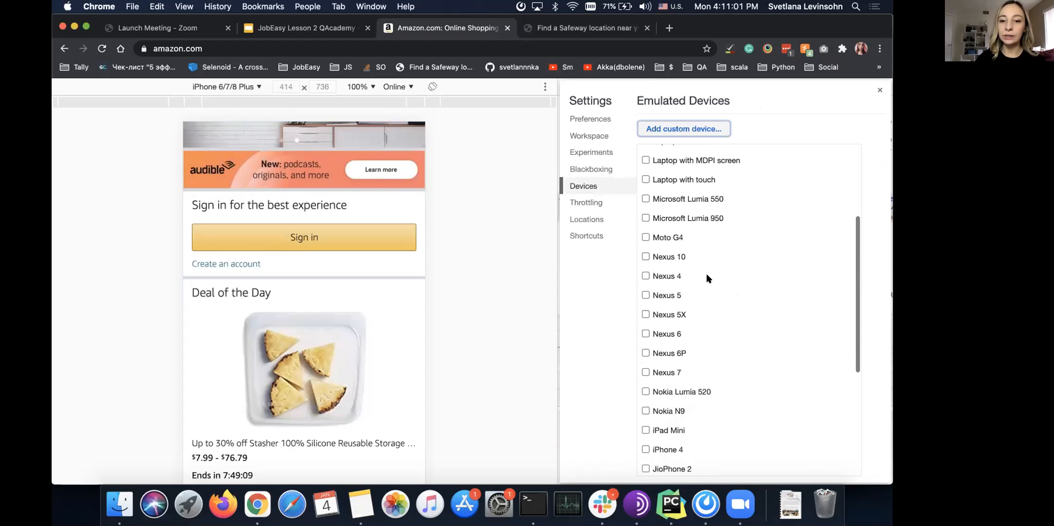
pyautogui.scroll(-5, 677, 344)
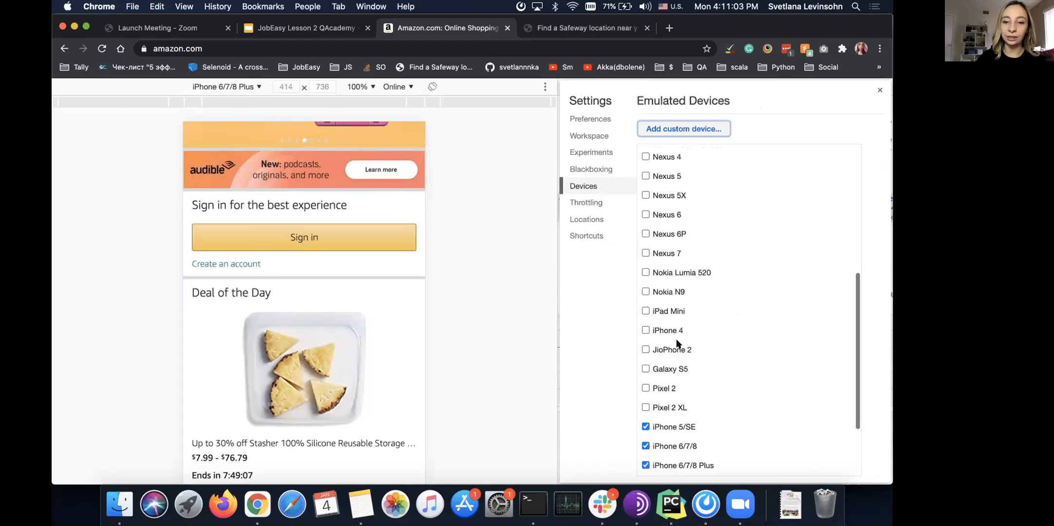
pyautogui.scroll(5, 678, 343)
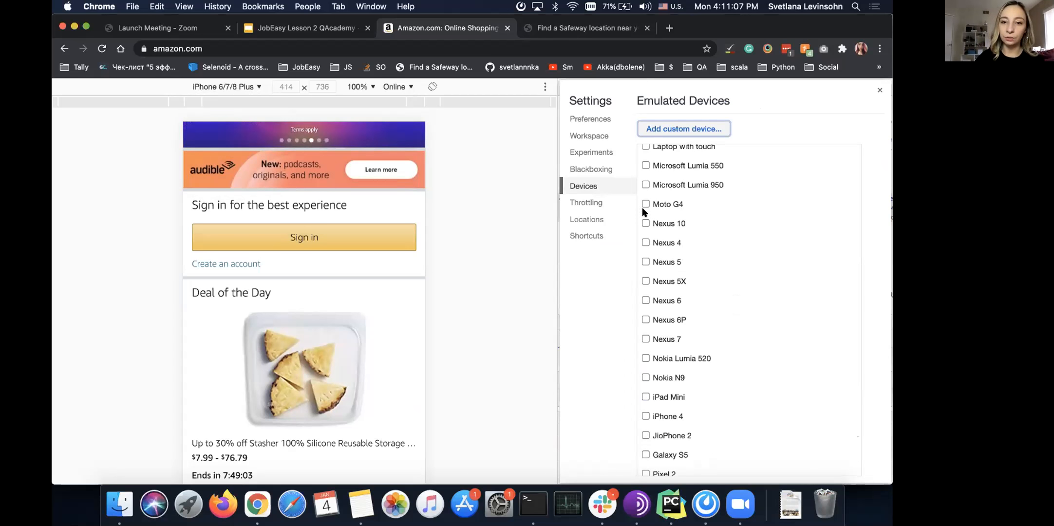
pyautogui.click(645, 224)
pyautogui.scroll(1, 643, 224)
pyautogui.scroll(6, 643, 224)
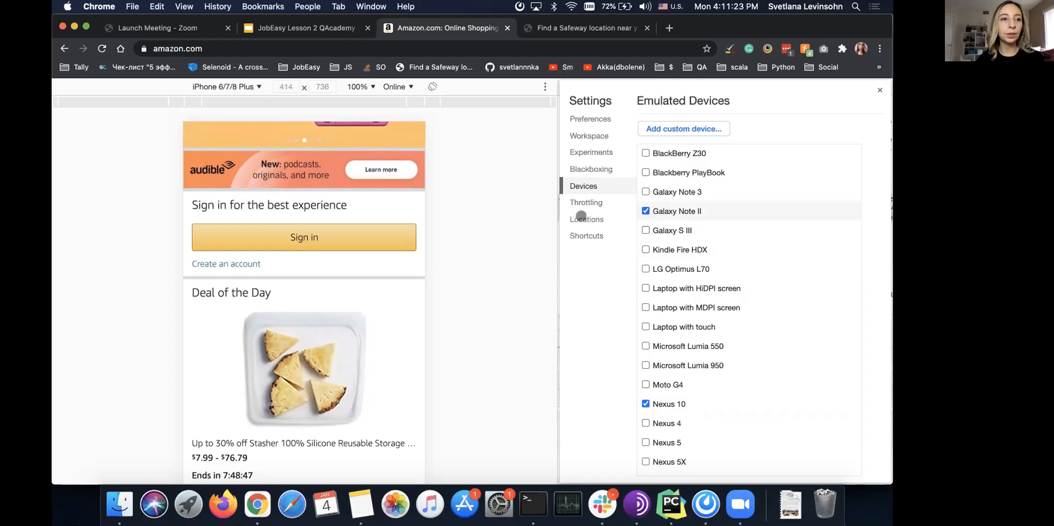
# Switch the emulated device to Nexus 10 and reload the Amazon page to view its tablet layout
pyautogui.click(230, 88)
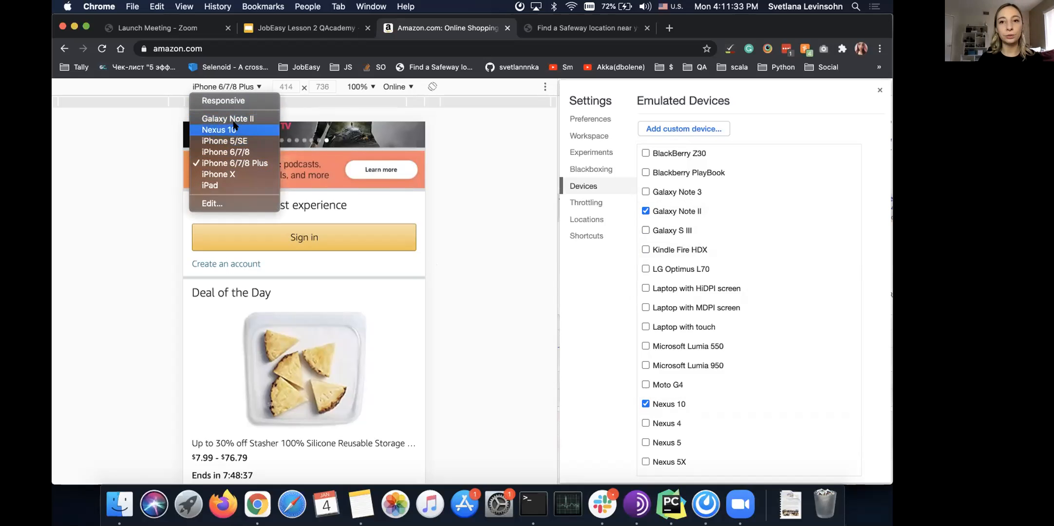
pyautogui.press('Escape')
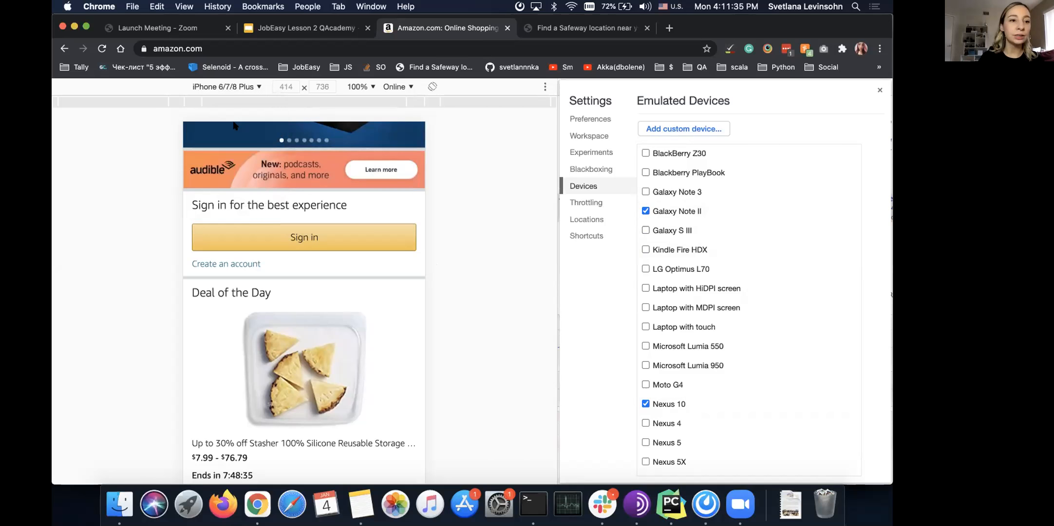
pyautogui.click(233, 87)
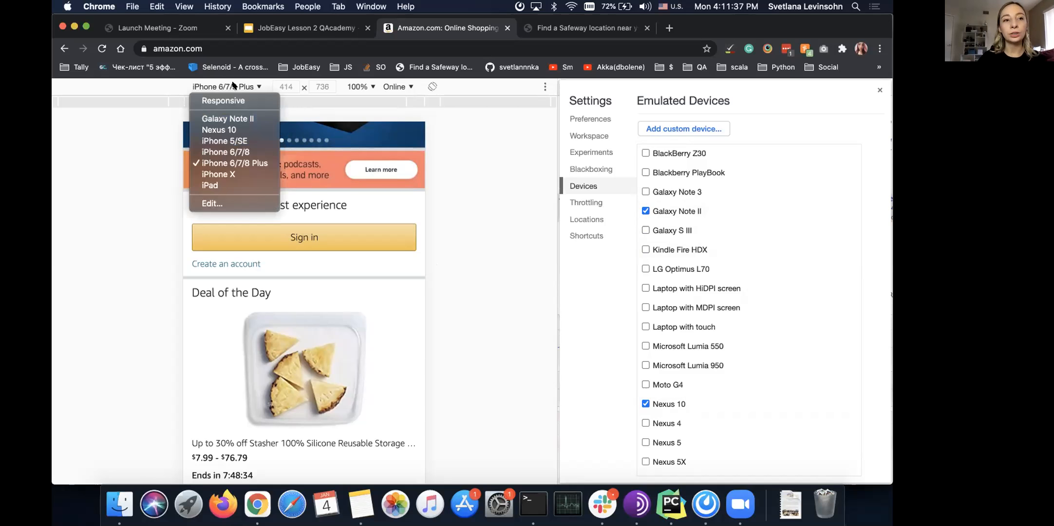
pyautogui.click(224, 129)
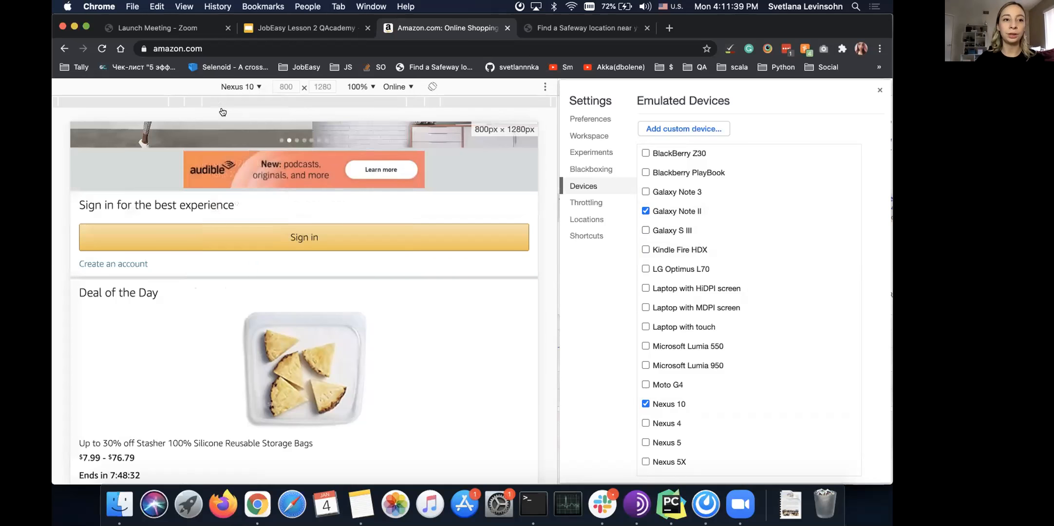
pyautogui.click(101, 48)
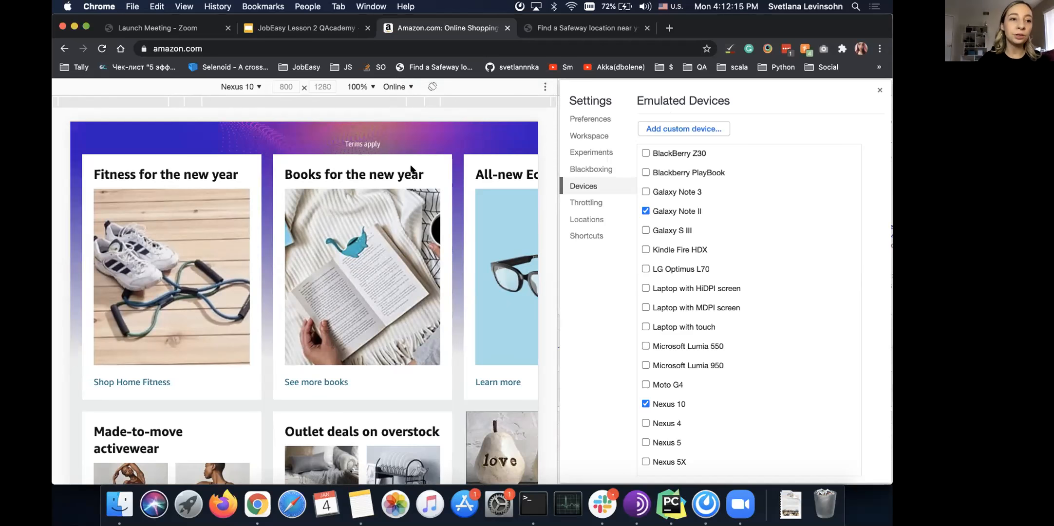
pyautogui.scroll(2, 282, 136)
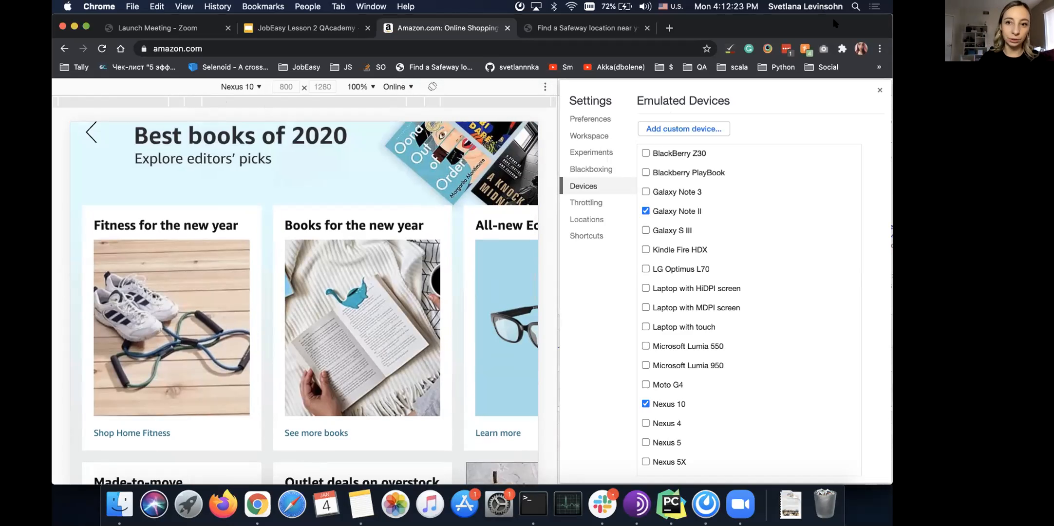
# Close the emulated devices settings, switch the emulated device to iPhone 6/7/8 Plus and reload the Amazon page
pyautogui.click(878, 91)
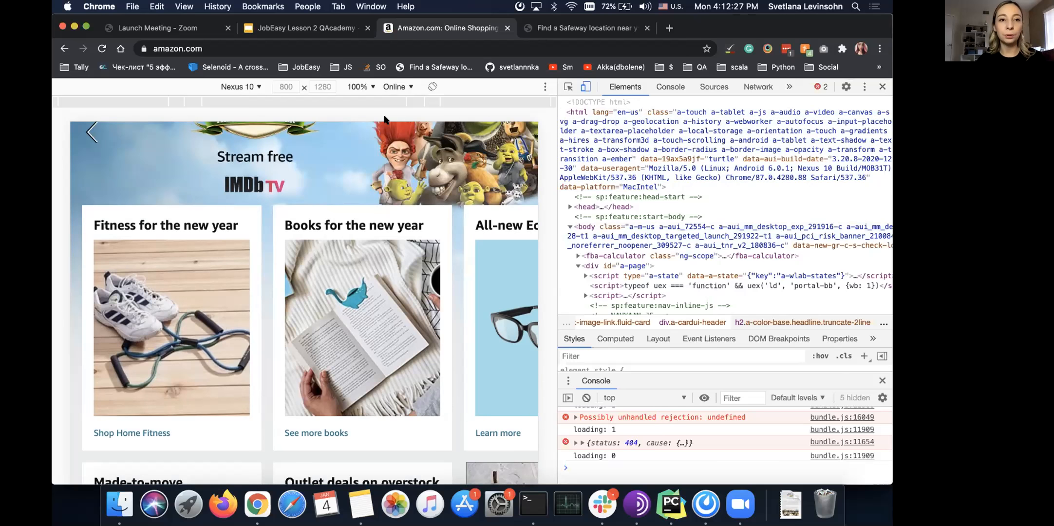
pyautogui.click(237, 87)
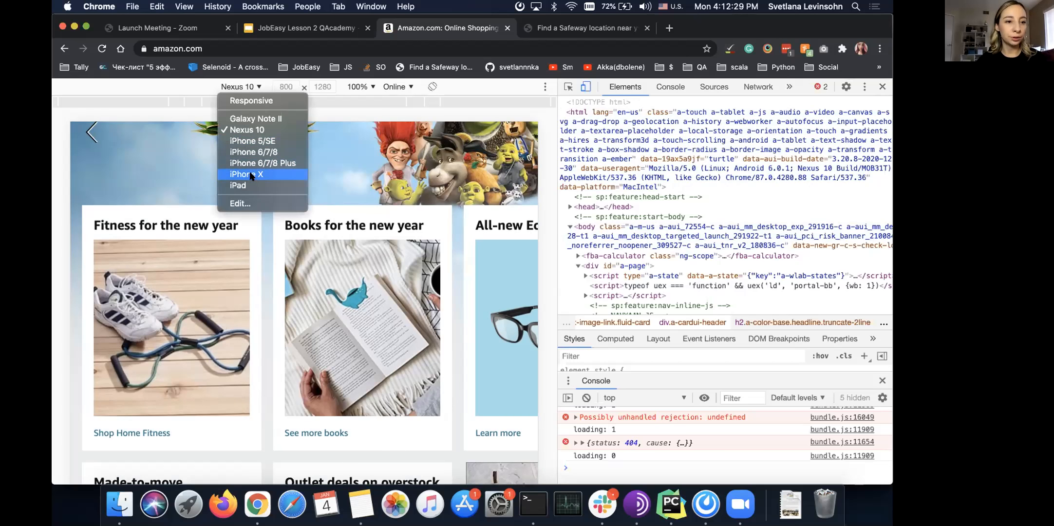
pyautogui.click(262, 163)
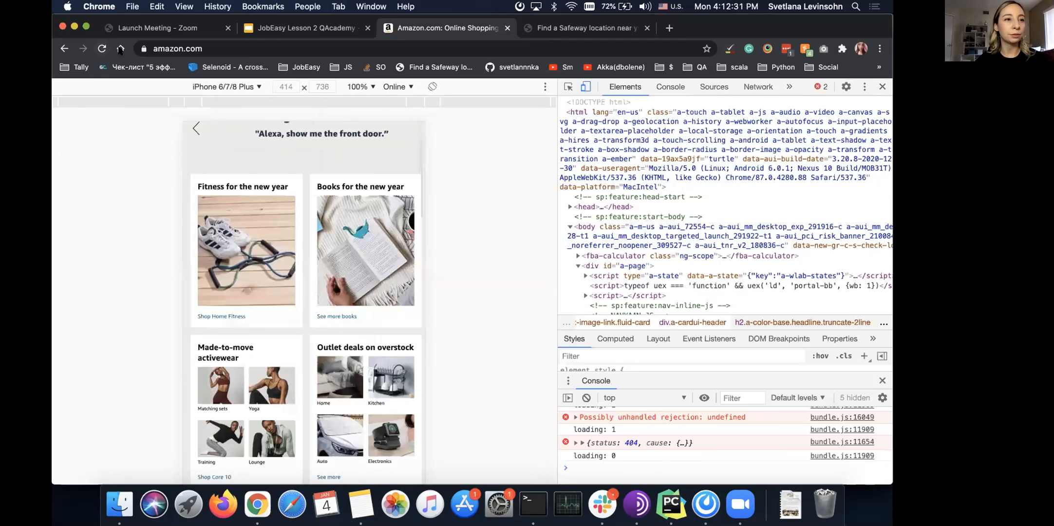
pyautogui.click(102, 49)
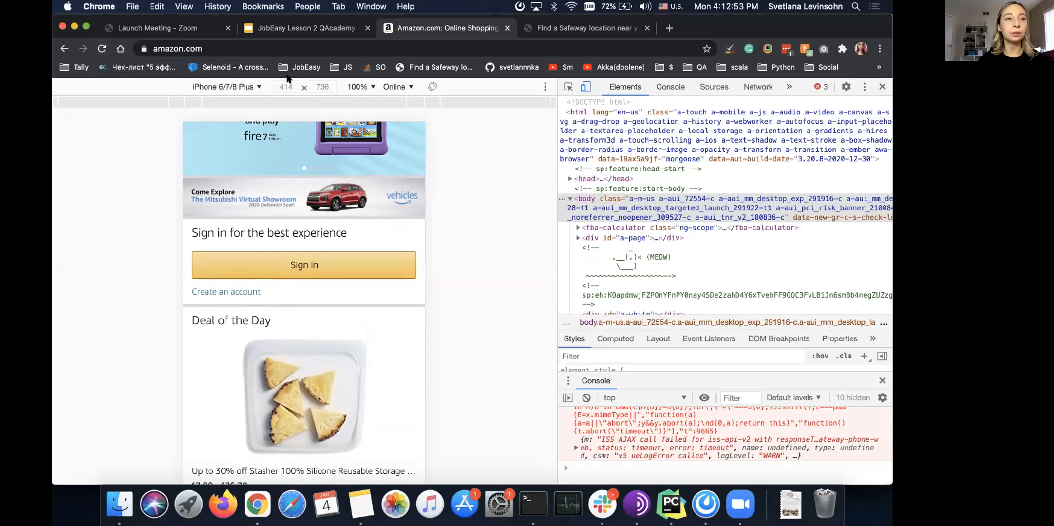
# Rotate the emulated phone between portrait and landscape to compare the Amazon layouts, finishing in portrait
pyautogui.click(431, 88)
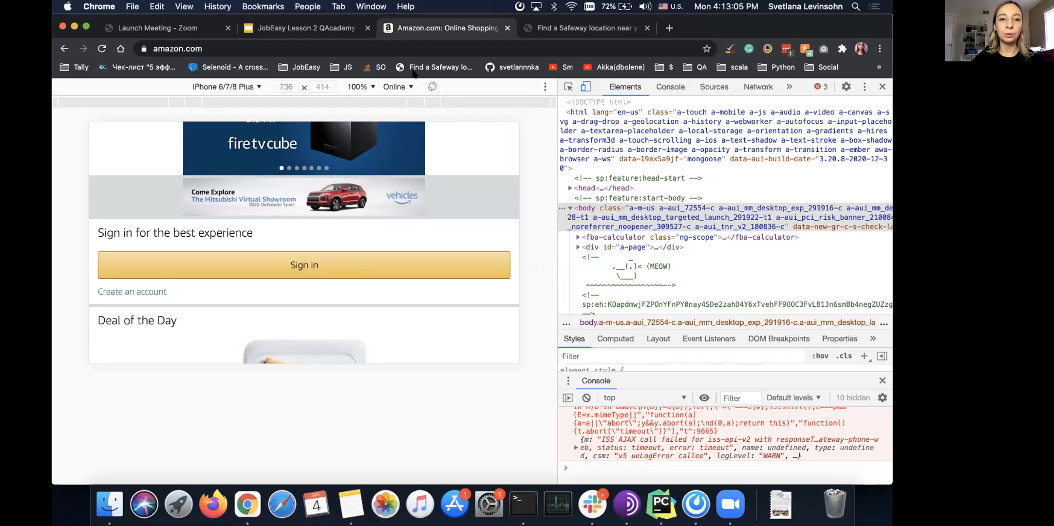
pyautogui.click(430, 87)
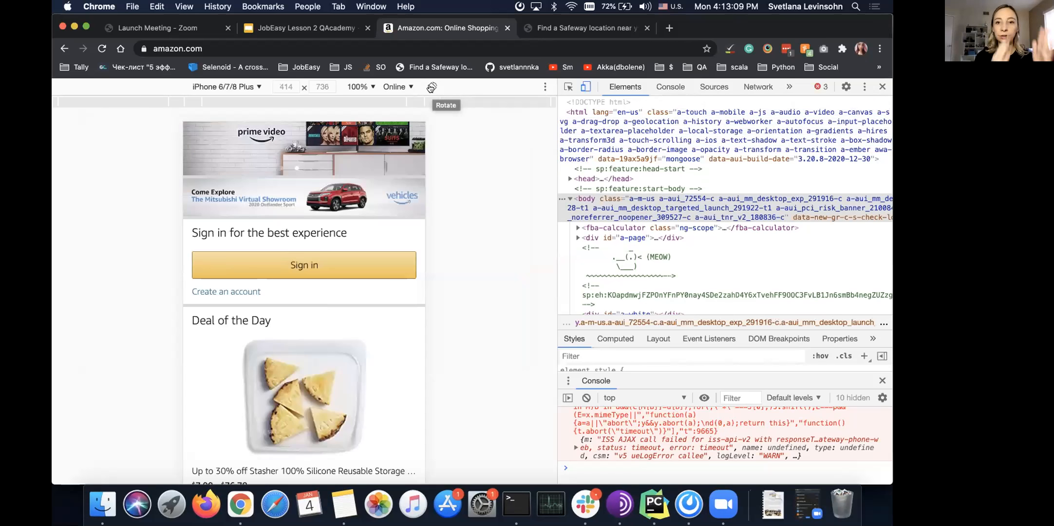
pyautogui.click(430, 87)
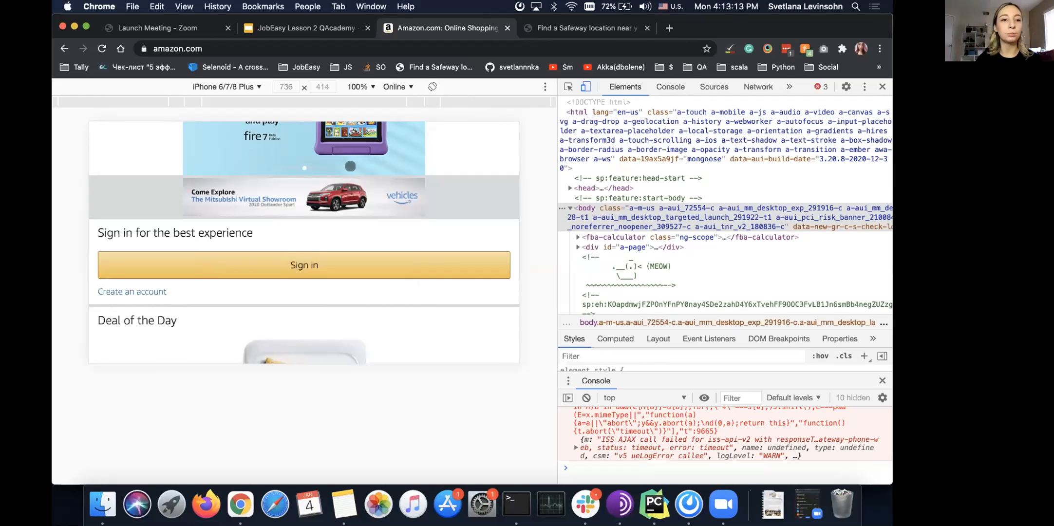
pyautogui.scroll(4, 311, 262)
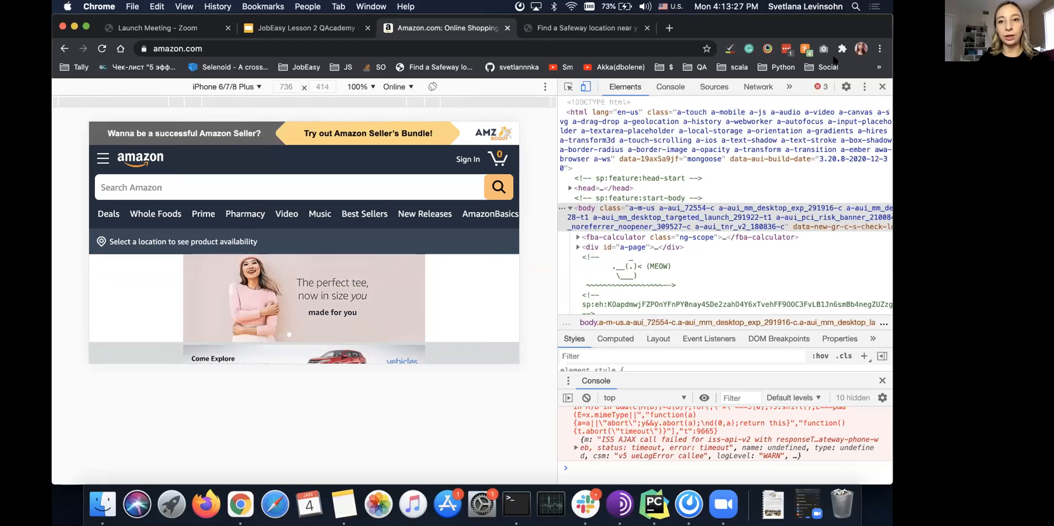
pyautogui.click(430, 86)
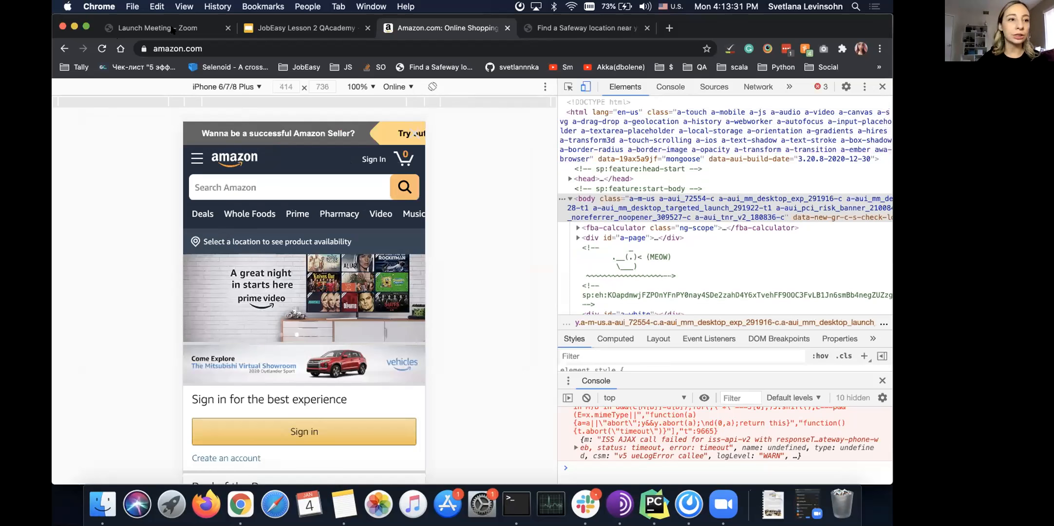
# Show the Sensors tool and enlarge its drawer to display the location, orientation and touch settings
pyautogui.click(864, 87)
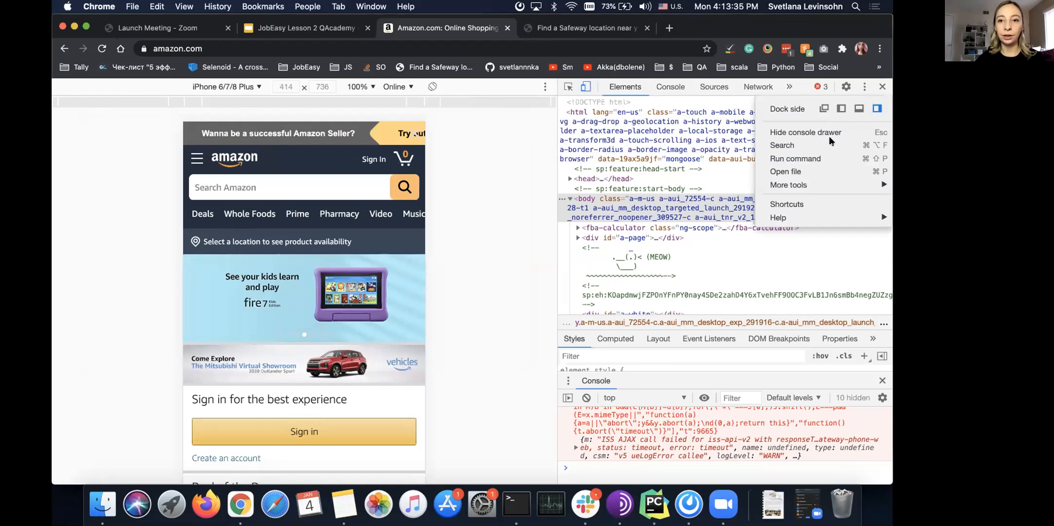
pyautogui.moveTo(789, 185)
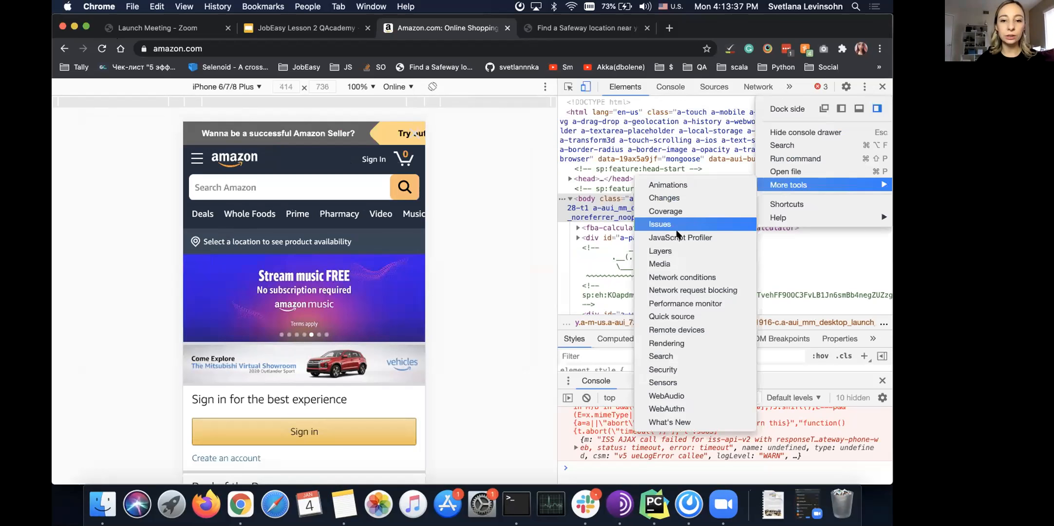
pyautogui.click(665, 382)
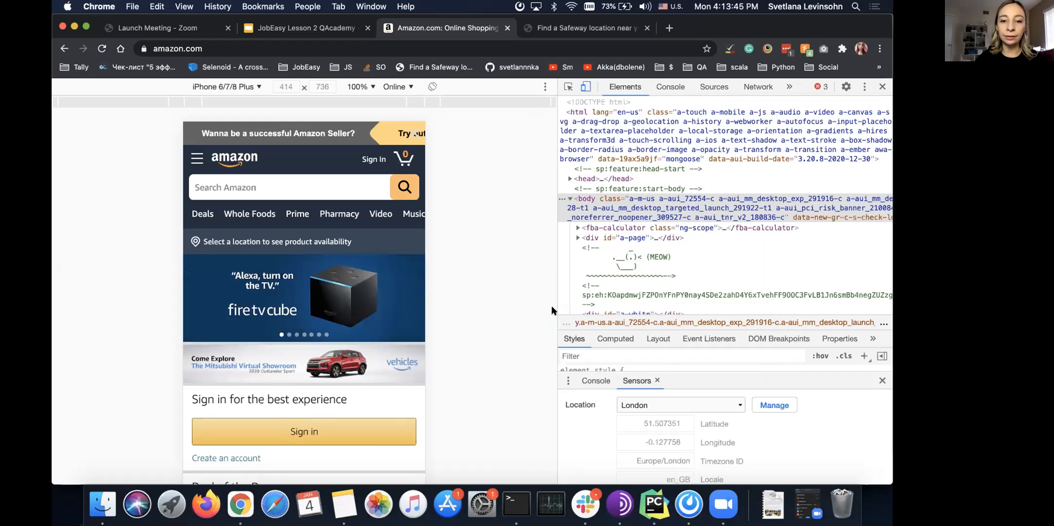
pyautogui.moveTo(759, 375); pyautogui.dragTo(751, 160)
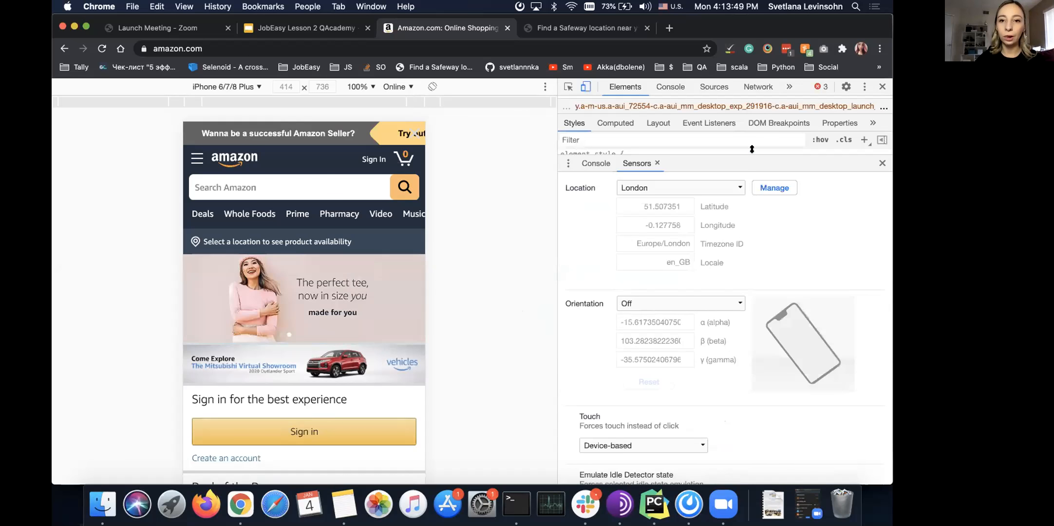
# Set the sensor orientation to Custom orientation and tilt the phone model to about α -7, β 100 and γ -25
pyautogui.click(648, 301)
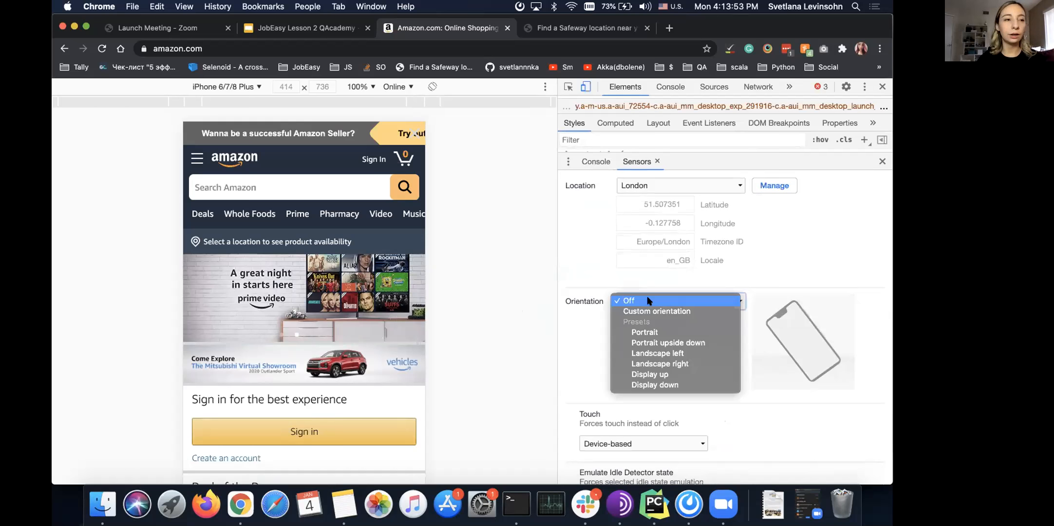
pyautogui.click(648, 300)
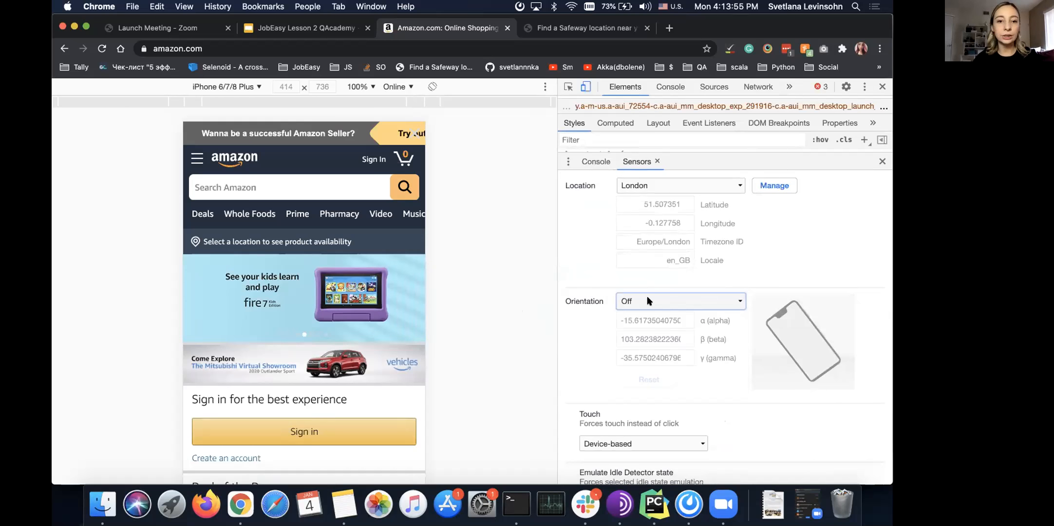
pyautogui.click(648, 300)
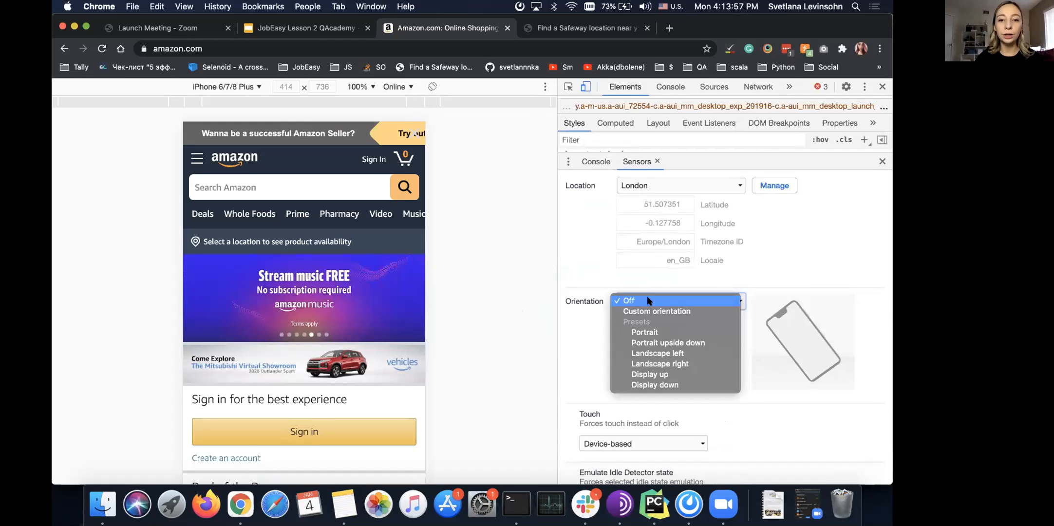
pyautogui.click(655, 311)
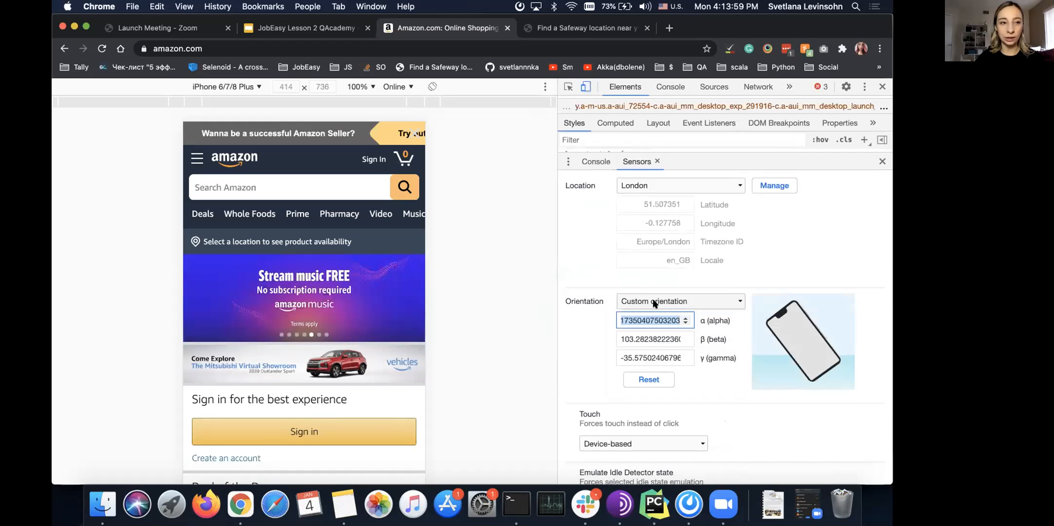
pyautogui.moveTo(828, 356); pyautogui.dragTo(816, 308)
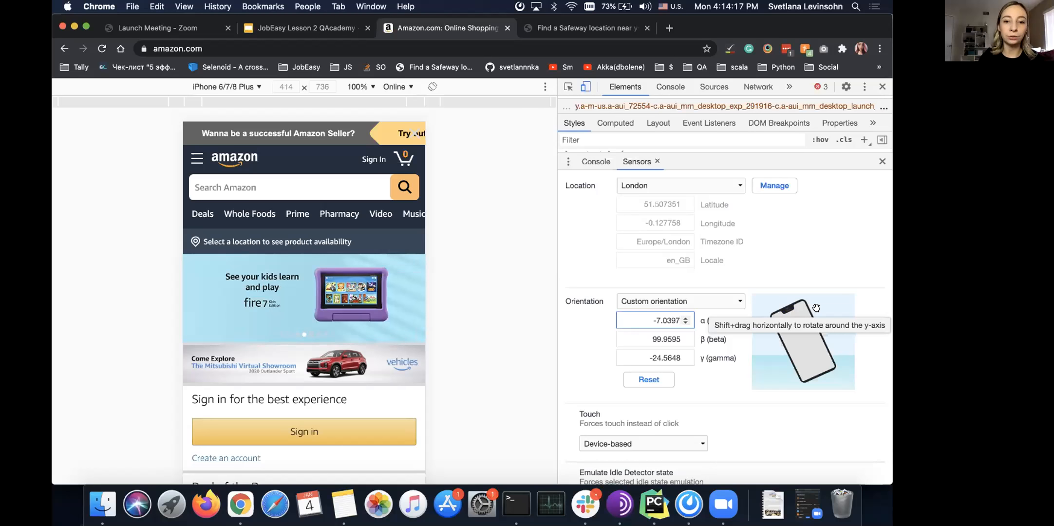
# Set the sensor orientation to Off and narrow the developer tools pane to give the emulated page more room
pyautogui.click(676, 299)
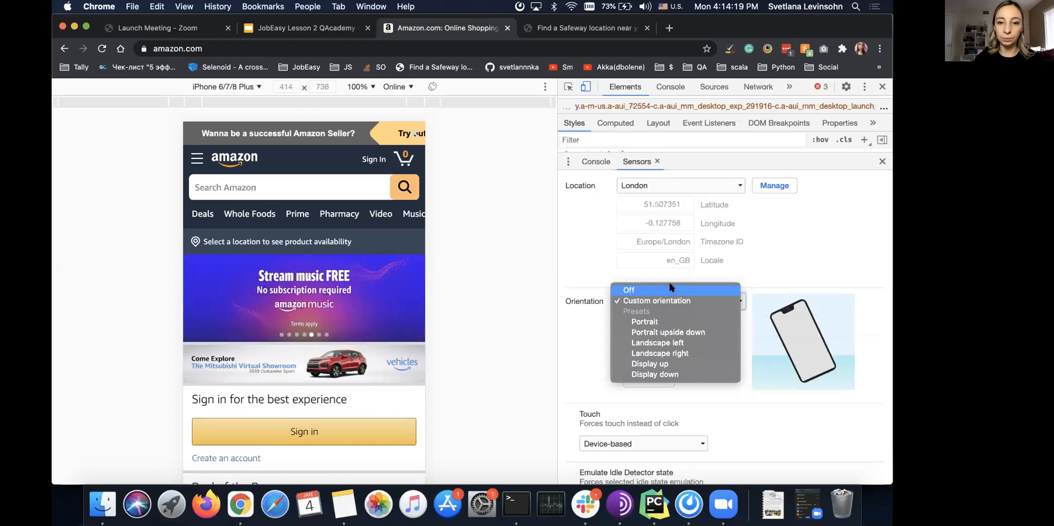
pyautogui.click(670, 289)
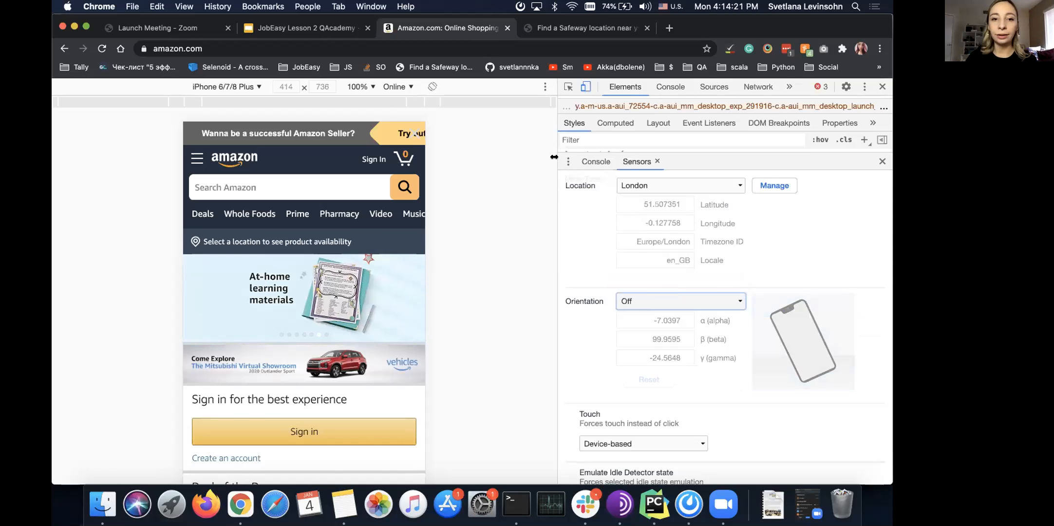
pyautogui.moveTo(563, 156); pyautogui.dragTo(623, 156)
pyautogui.moveTo(626, 156); pyautogui.dragTo(633, 156)
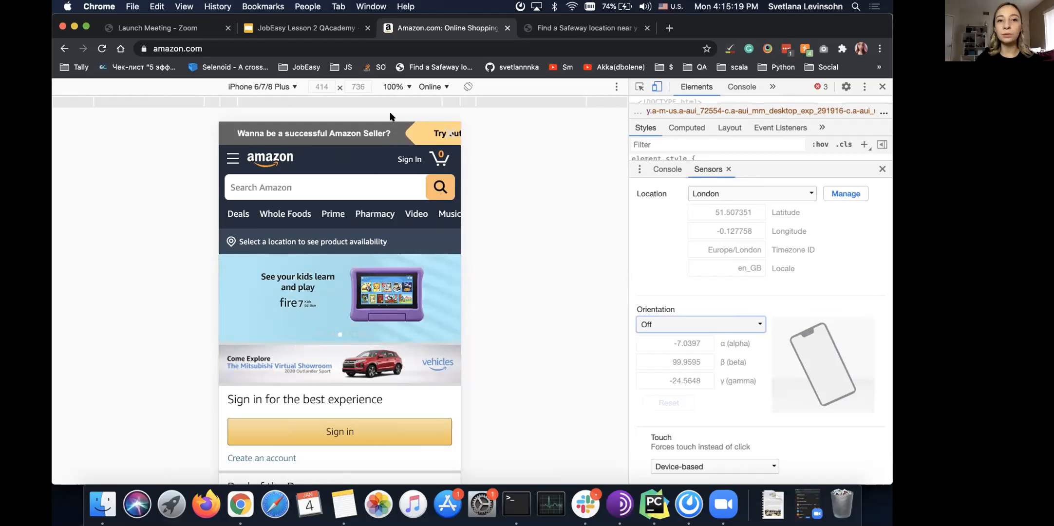
# Throttle the emulated device to Mid-tier mobile and reload the Amazon page
pyautogui.click(431, 87)
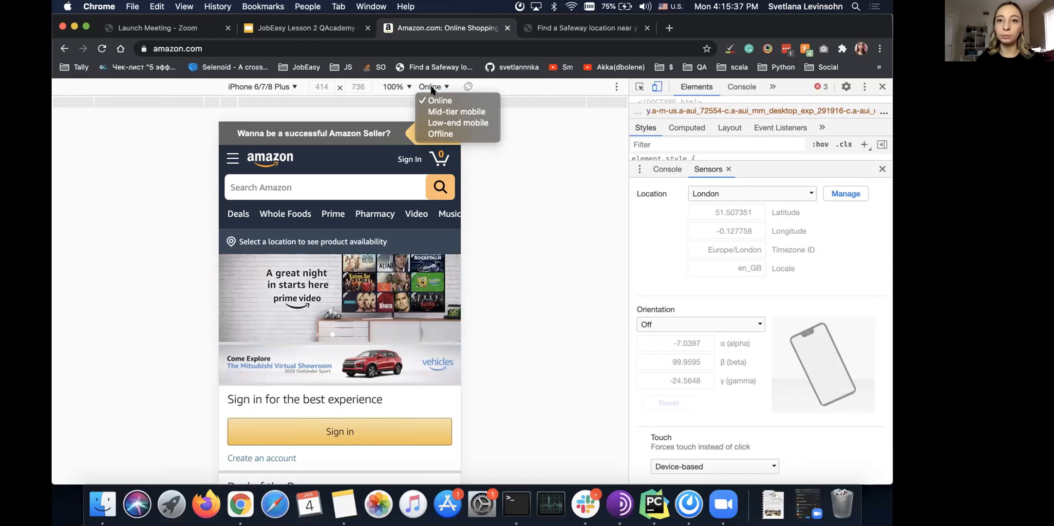
pyautogui.click(466, 114)
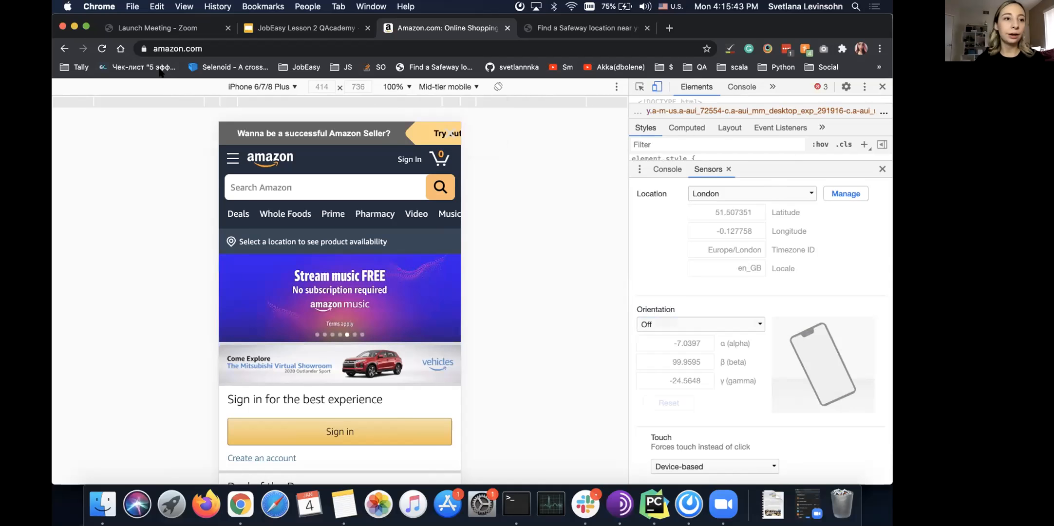
pyautogui.click(102, 48)
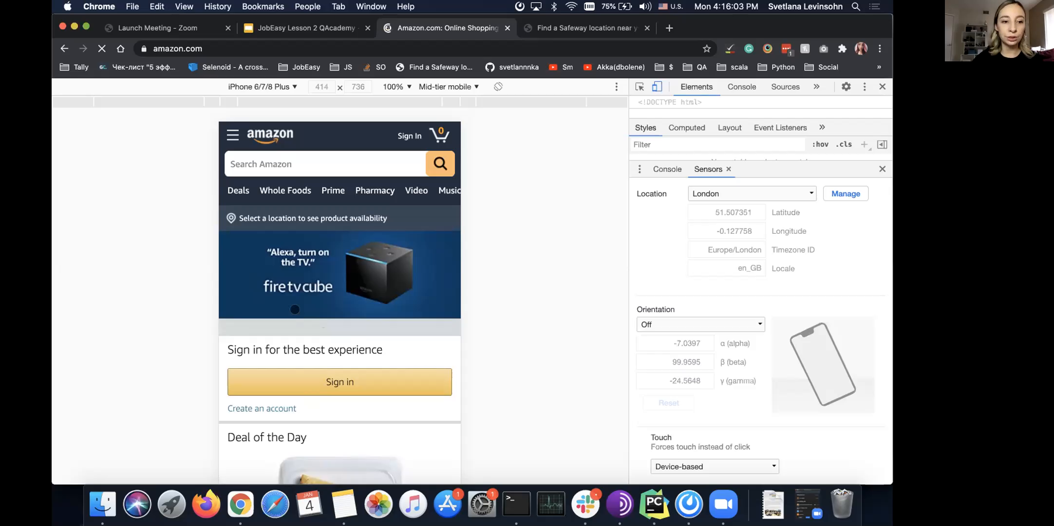
# Browse through the Amazon mobile home page to examine how its sections and images load under Mid-tier mobile throttling
pyautogui.scroll(-3, 314, 314)
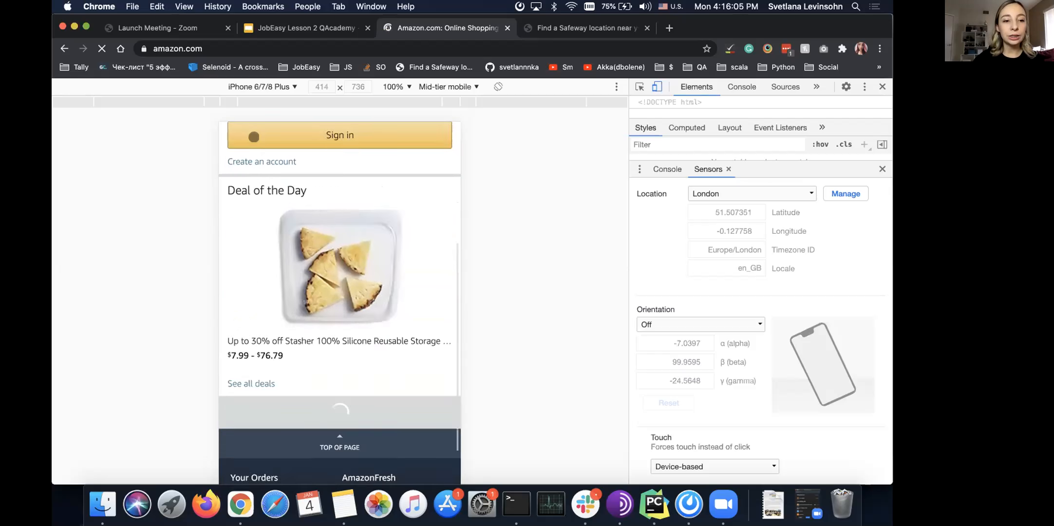
pyautogui.scroll(-5, 231, 280)
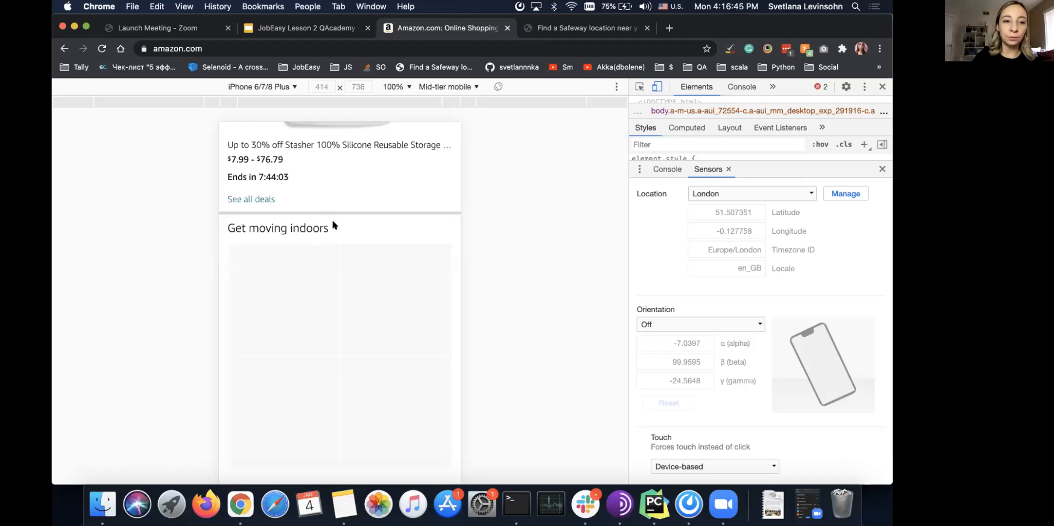
pyautogui.scroll(-3, 334, 212)
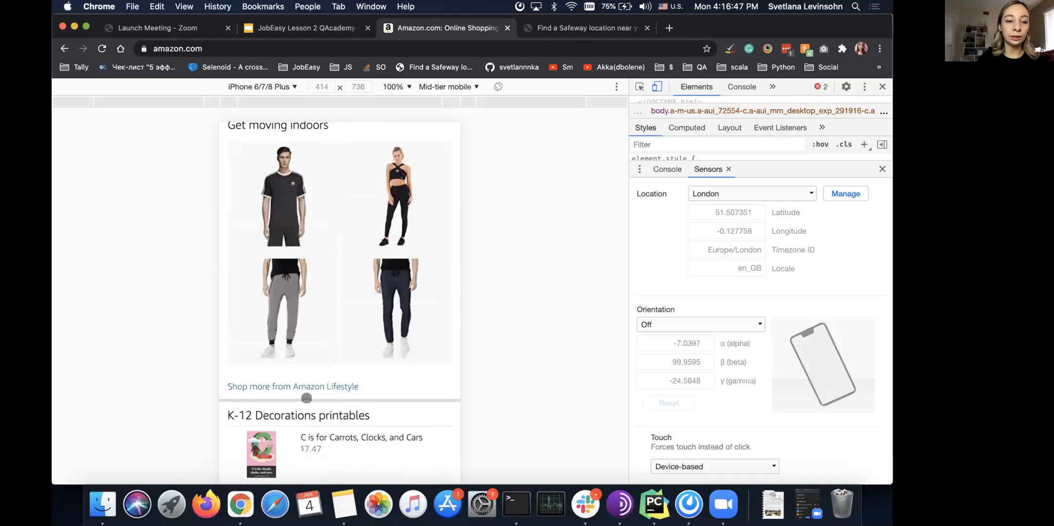
pyautogui.scroll(-5, 312, 324)
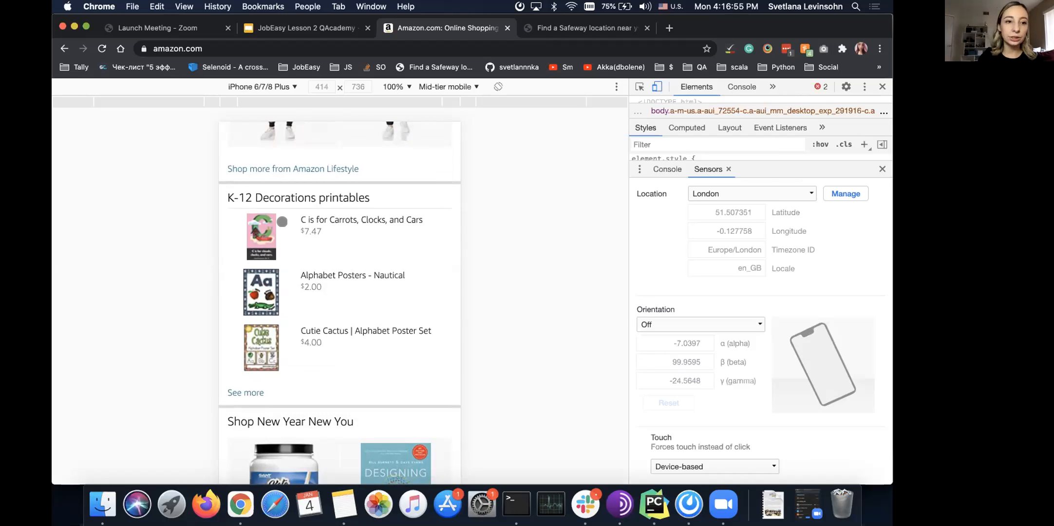
pyautogui.scroll(-5, 321, 390)
pyautogui.moveTo(306, 440); pyautogui.dragTo(337, 205)
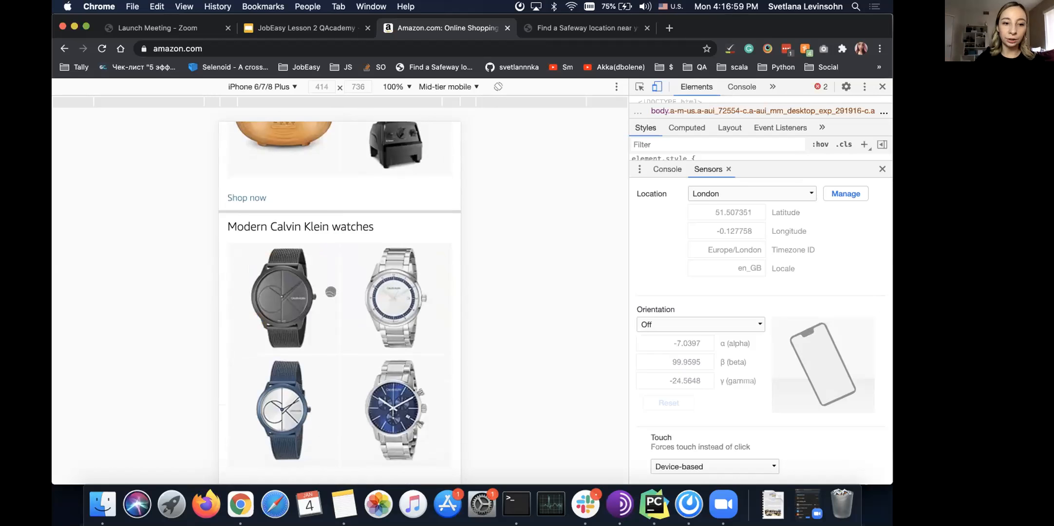
pyautogui.moveTo(331, 292); pyautogui.dragTo(331, 242)
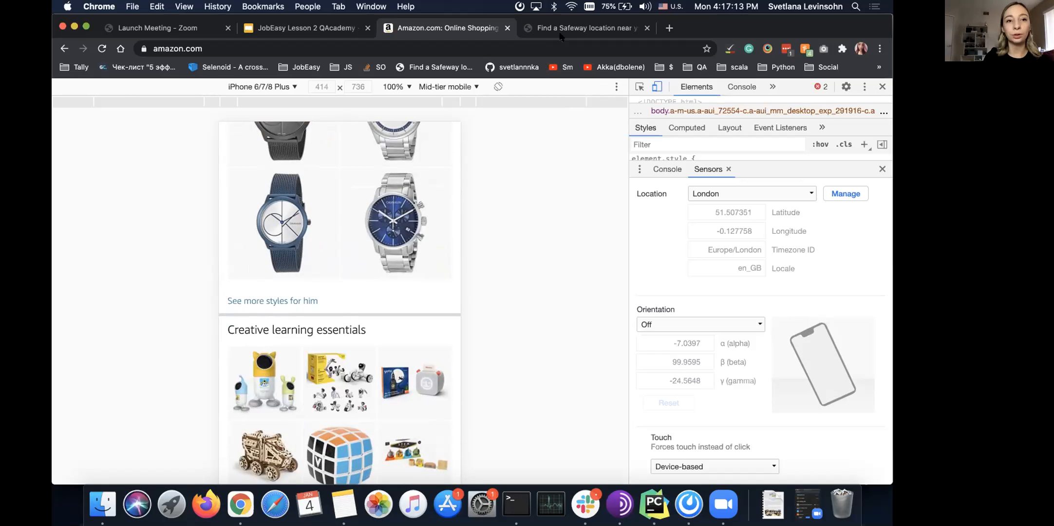
pyautogui.click(435, 88)
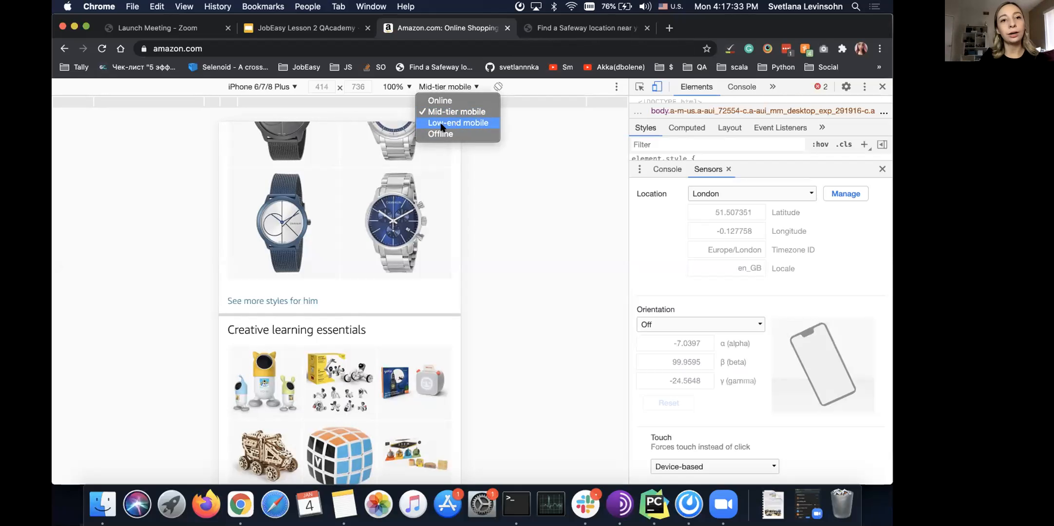
pyautogui.press('Escape')
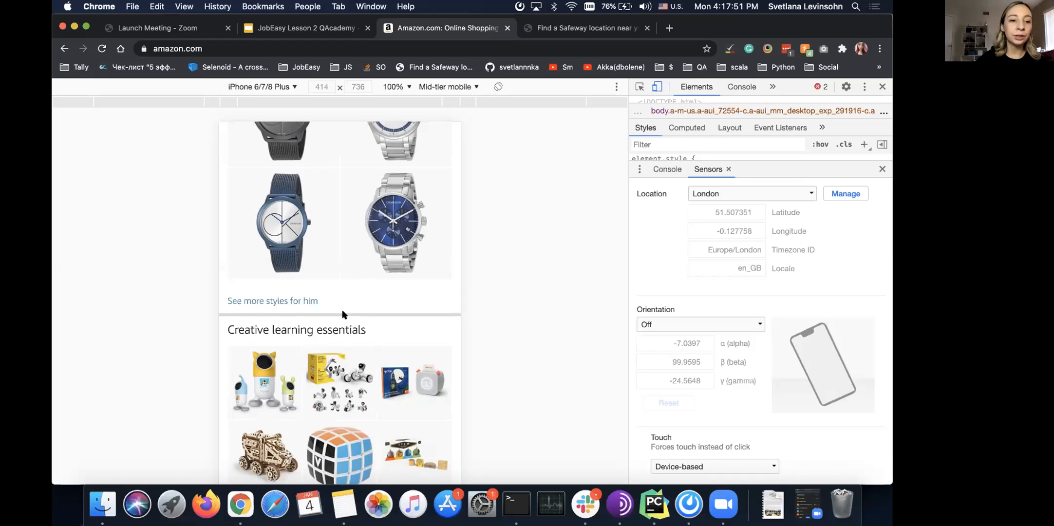
pyautogui.moveTo(349, 240); pyautogui.dragTo(370, 140)
pyautogui.moveTo(375, 355); pyautogui.dragTo(399, 103)
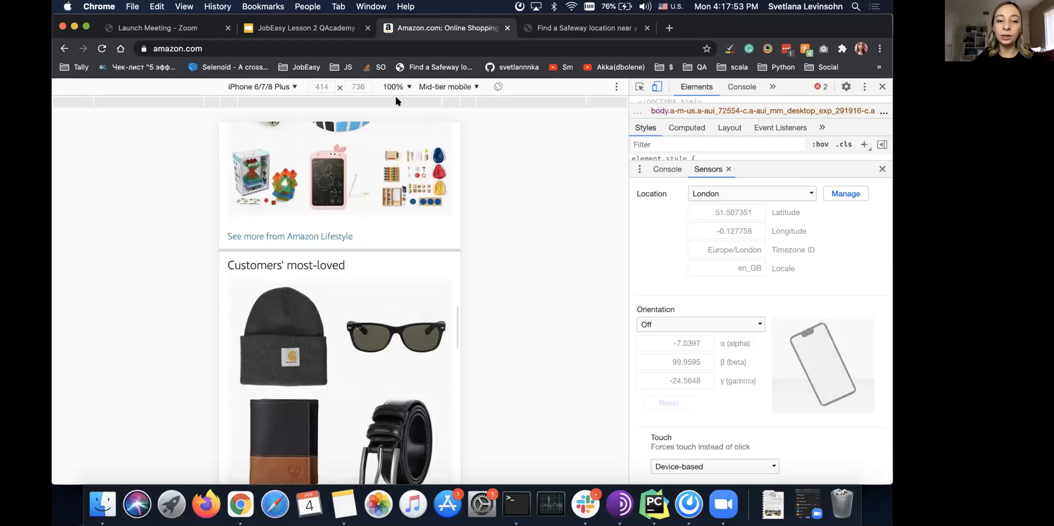
pyautogui.scroll(10, 365, 407)
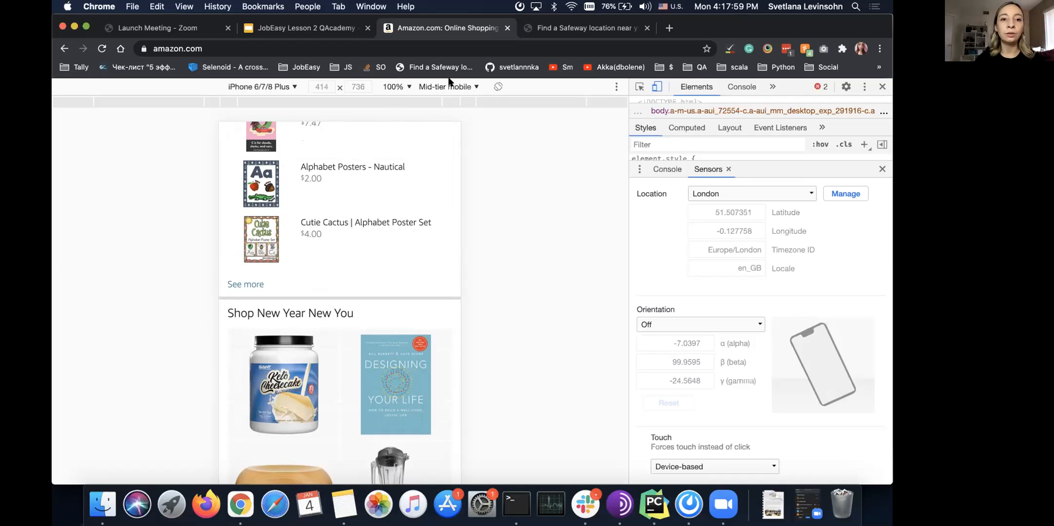
# Set the emulated device's throttling back to Online
pyautogui.click(454, 87)
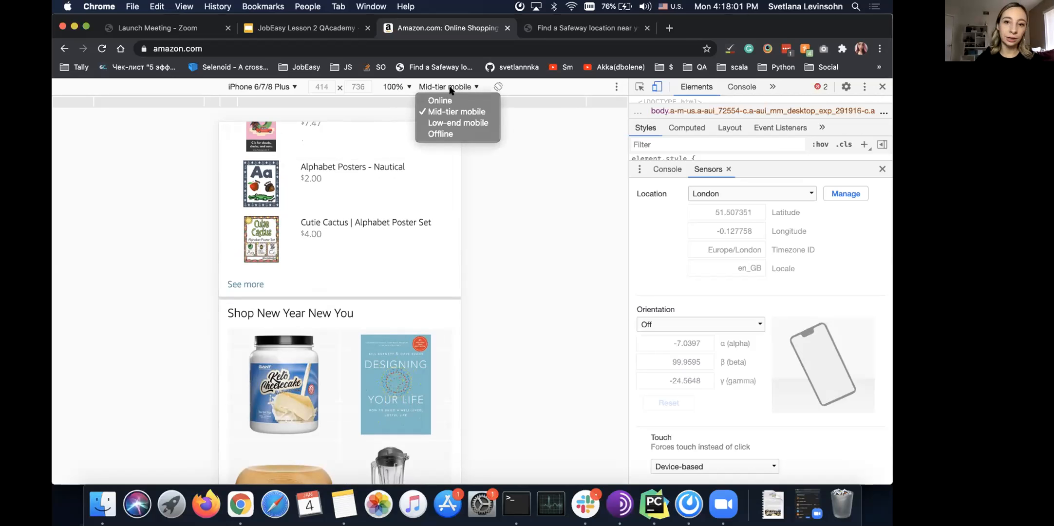
pyautogui.click(443, 88)
pyautogui.click(443, 87)
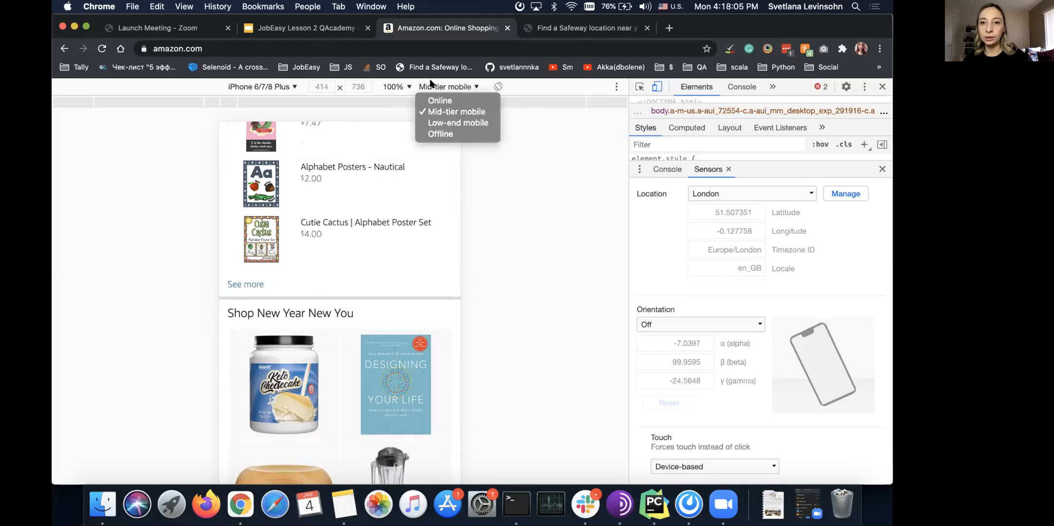
pyautogui.click(432, 100)
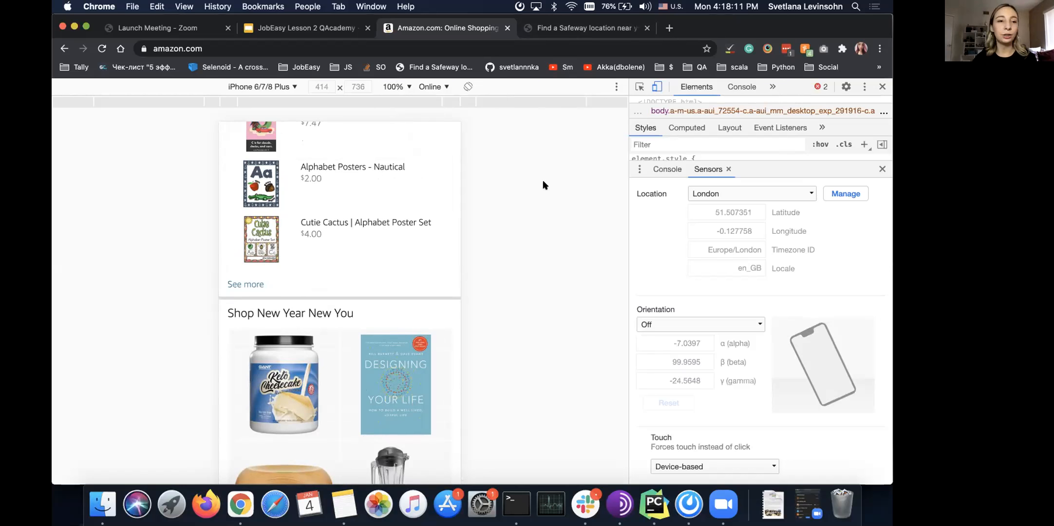
# Turn off mobile device emulation and reload the Amazon home page in its desktop layout
pyautogui.click(653, 88)
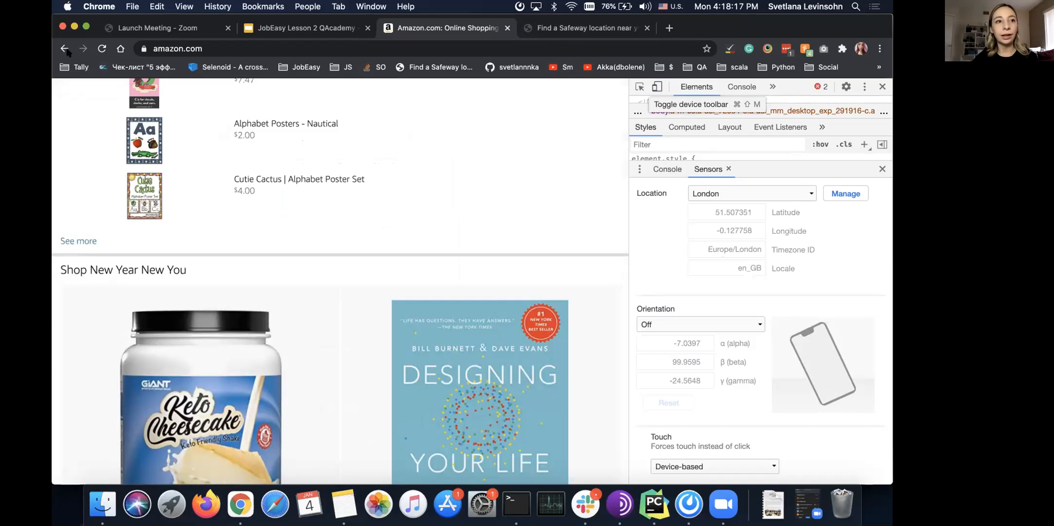
pyautogui.click(102, 48)
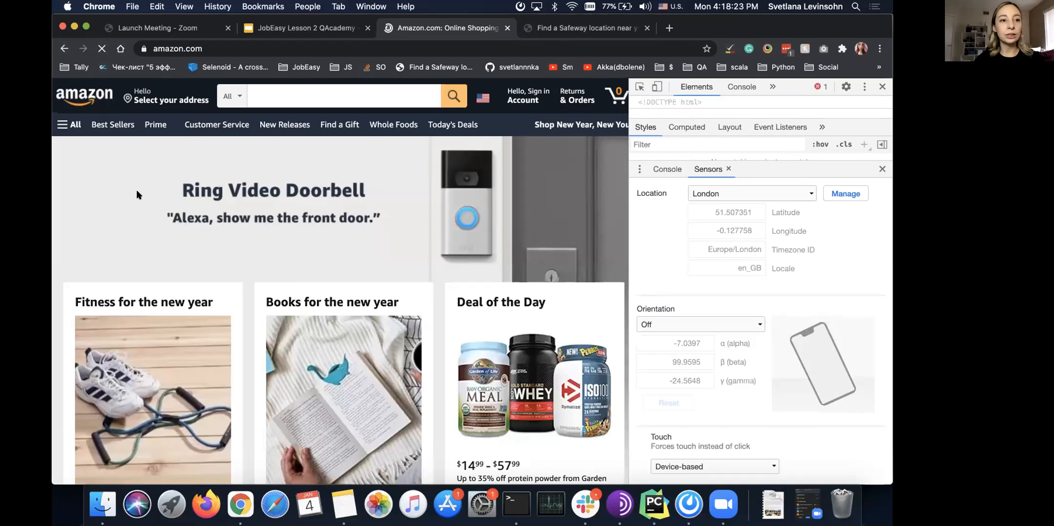
pyautogui.scroll(-8, 357, 174)
pyautogui.scroll(10, 356, 172)
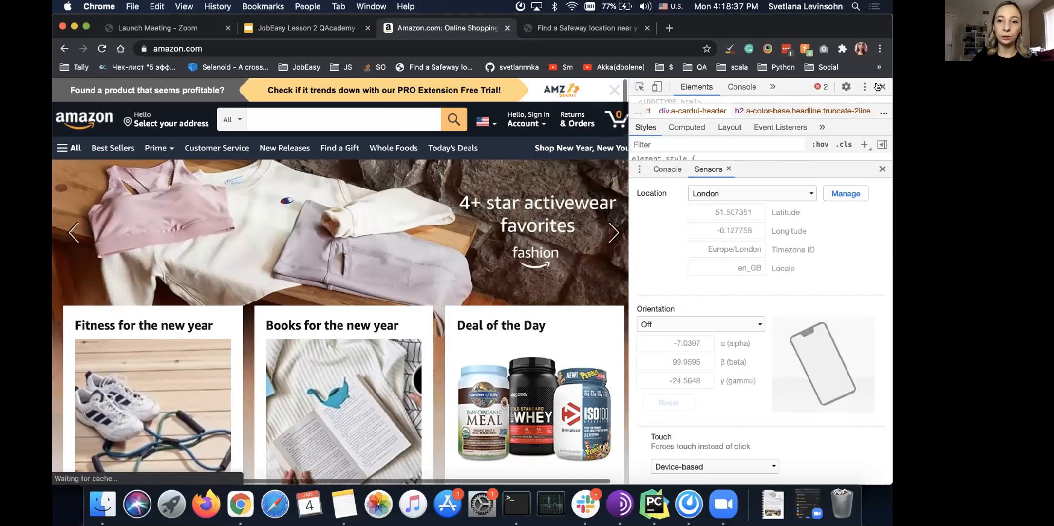
# Close the developer tools on the Amazon page and return to the Chrome DevTools slide in the lesson presentation
pyautogui.click(882, 86)
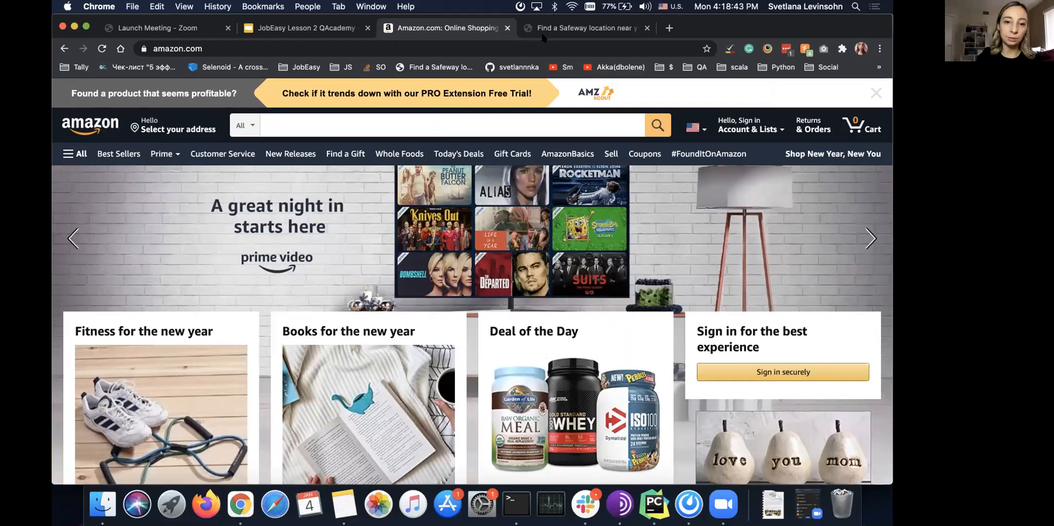
pyautogui.scroll(-3, 325, 167)
pyautogui.scroll(3, 341, 205)
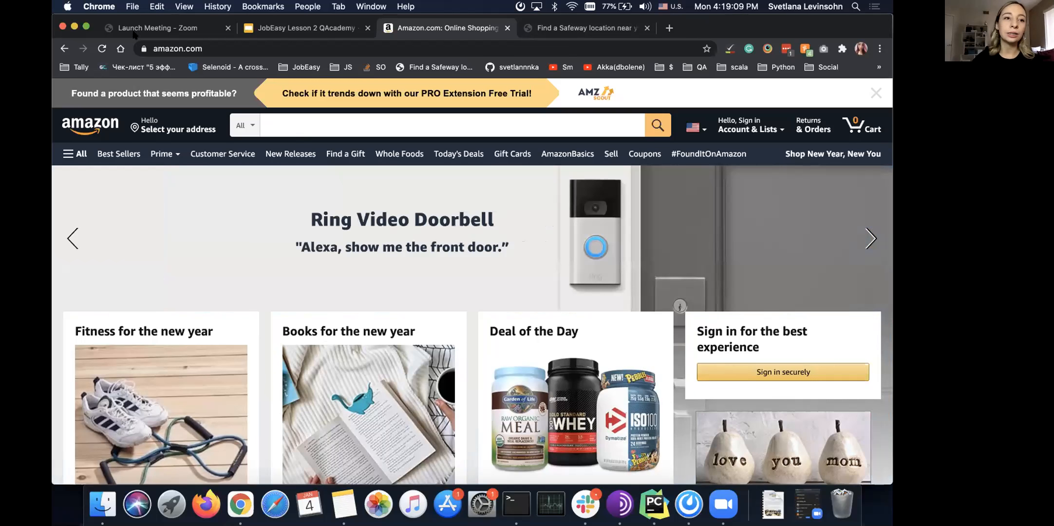
pyautogui.click(282, 30)
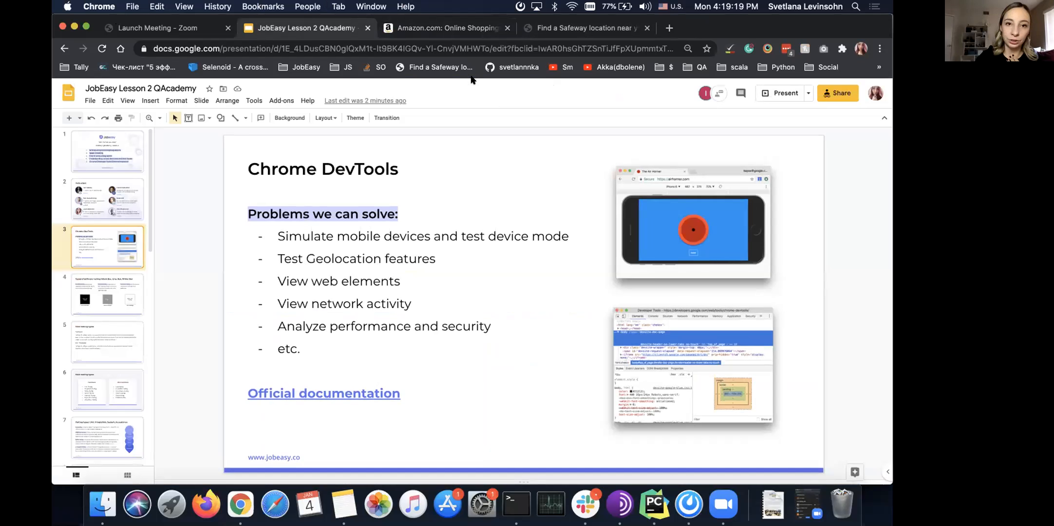
# Switch to the Safeway store locator and search for grocery stores near the current location
pyautogui.click(562, 30)
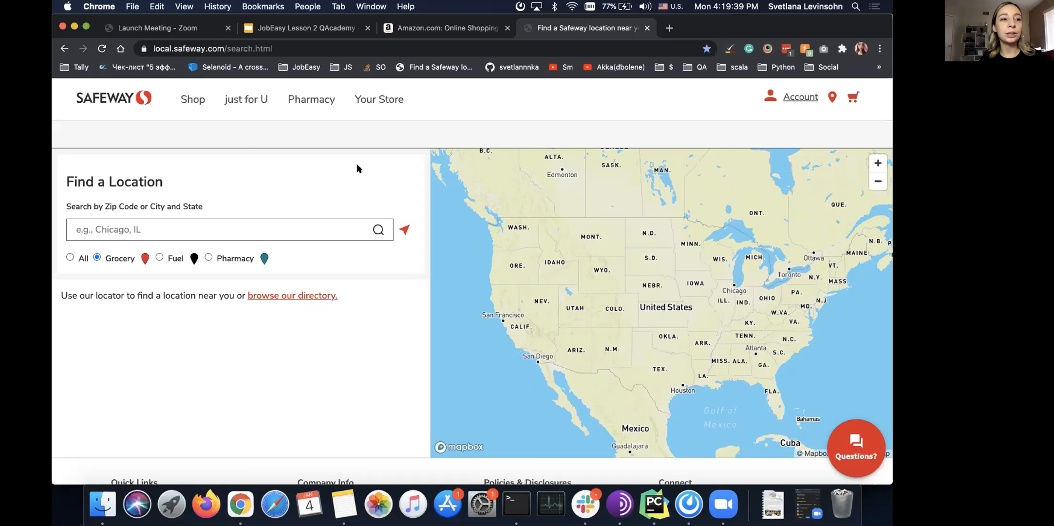
pyautogui.click(234, 47)
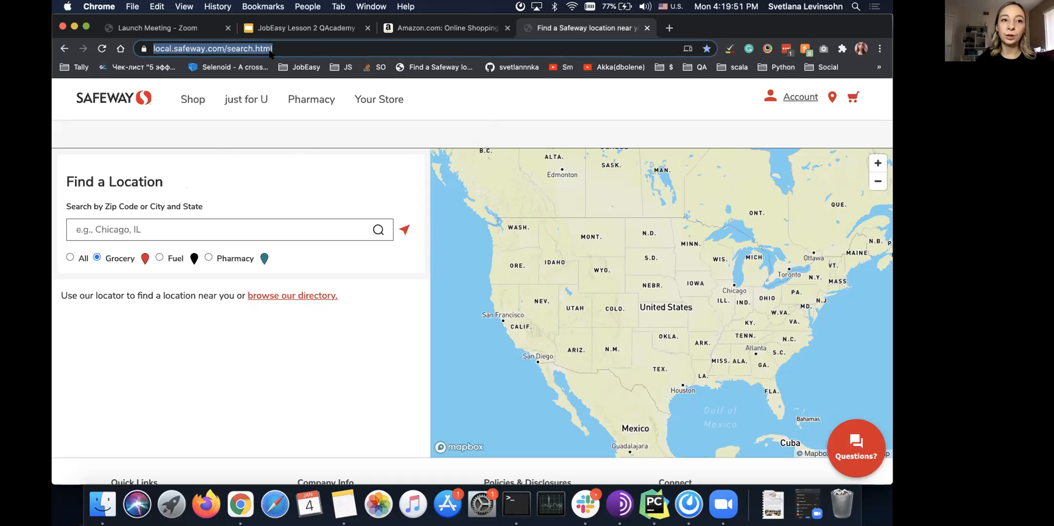
pyautogui.click(404, 229)
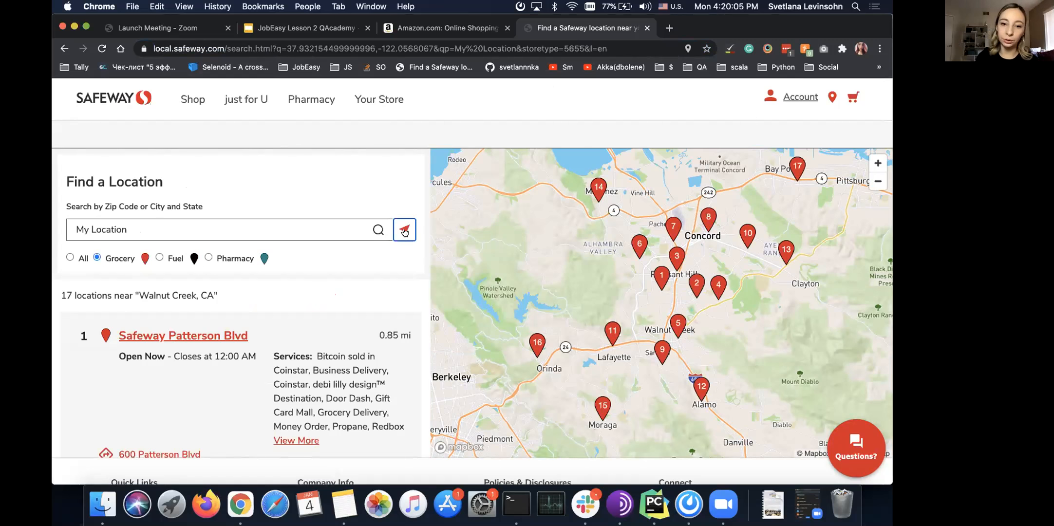
pyautogui.scroll(3, 653, 281)
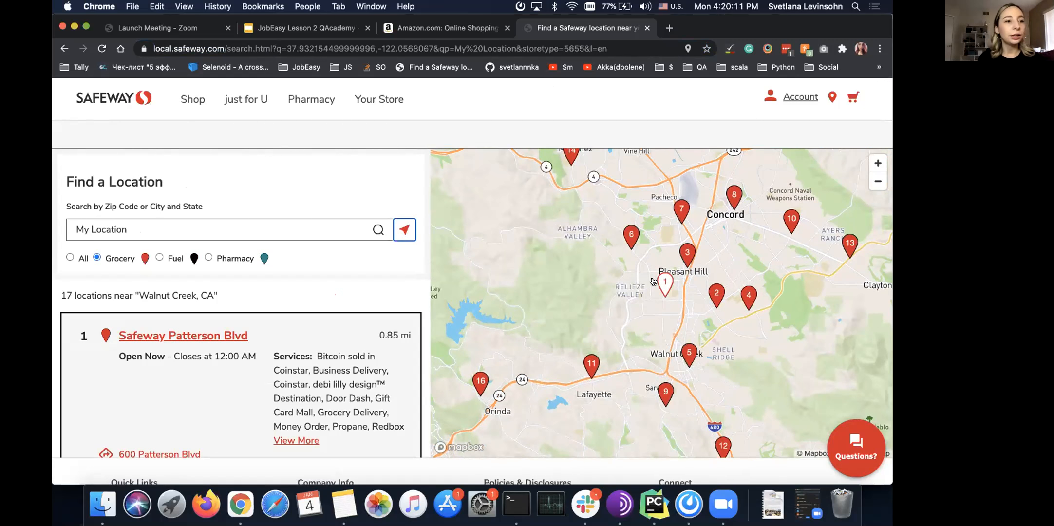
pyautogui.scroll(-3, 653, 281)
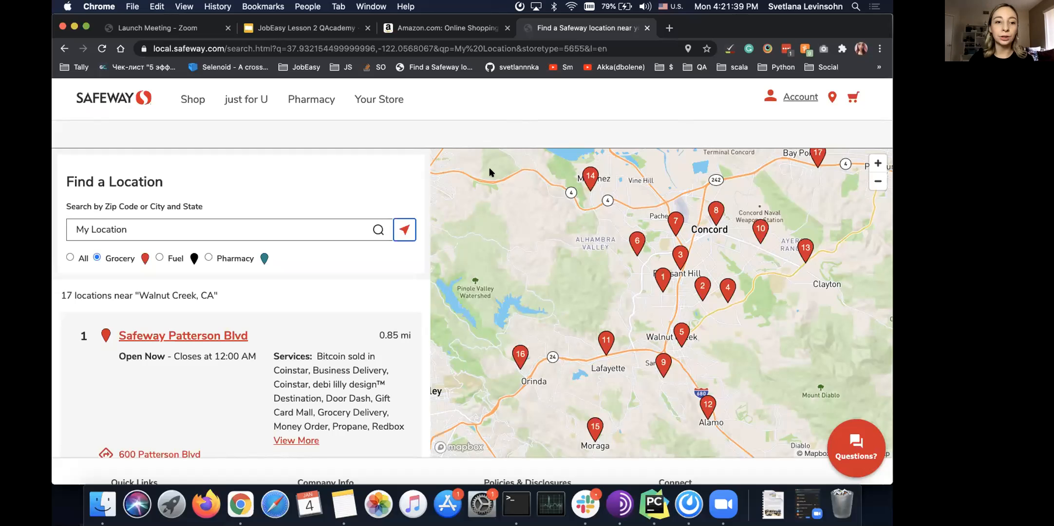
# Open the developer tools on the Safeway page without the Sensors drawer, and narrow their pane to give the page more width
pyautogui.rightClick(433, 120)
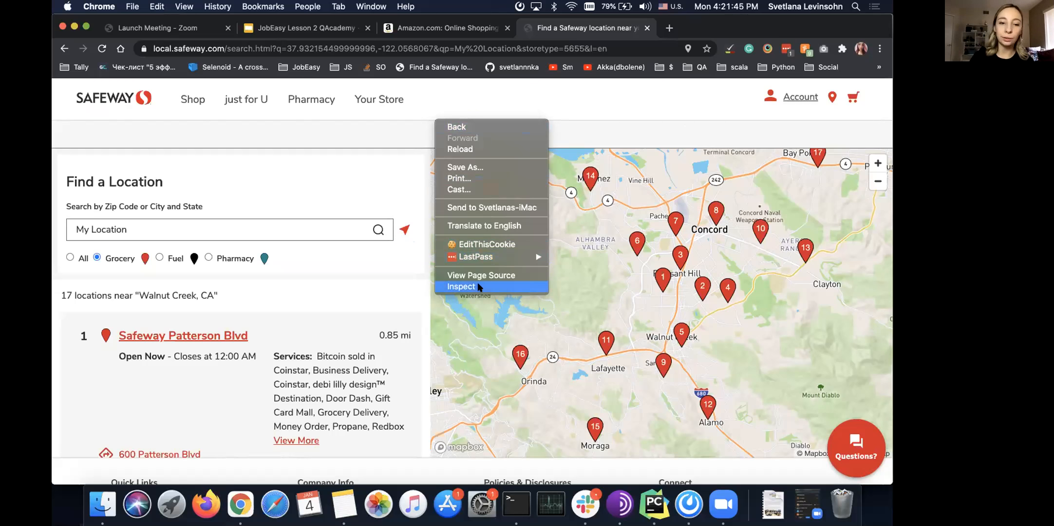
pyautogui.click(464, 287)
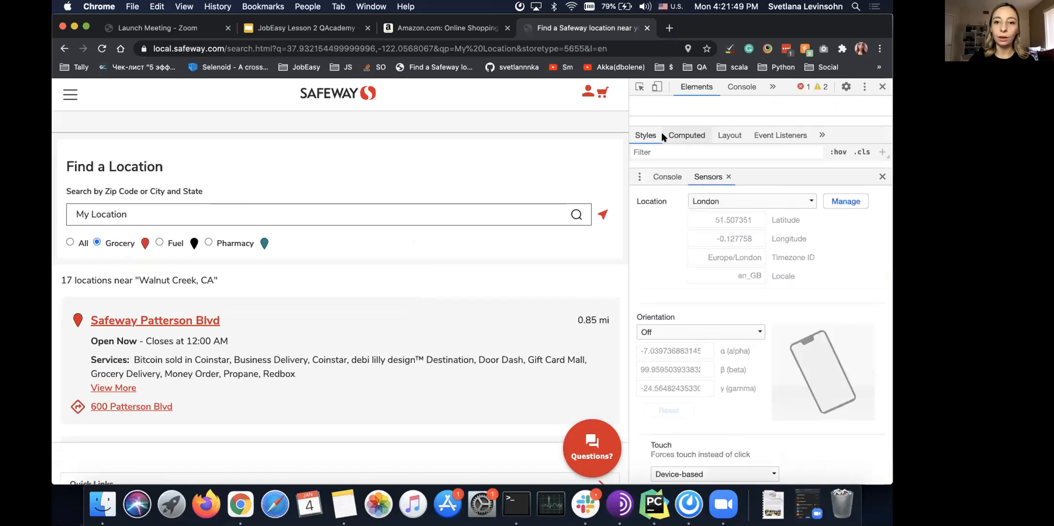
pyautogui.click(882, 178)
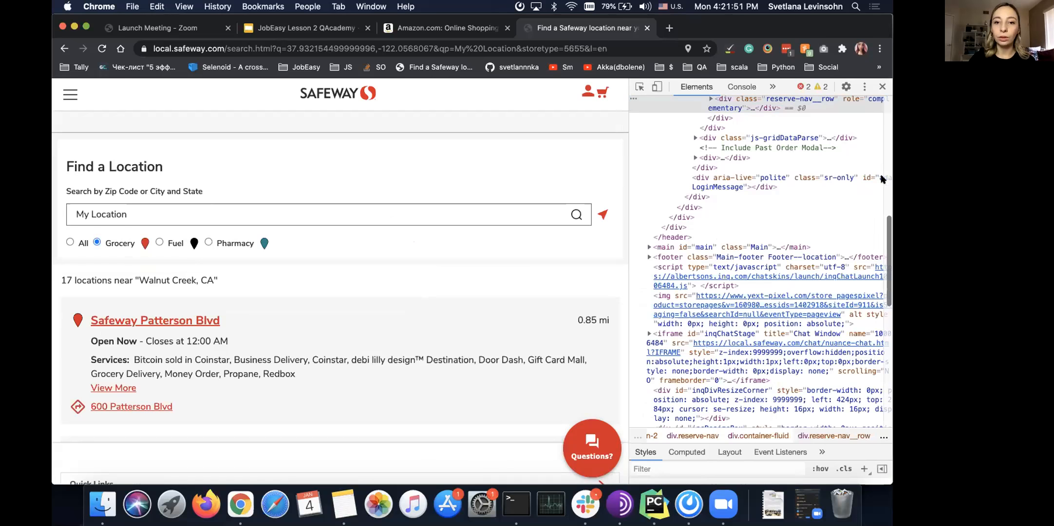
pyautogui.moveTo(629, 194); pyautogui.dragTo(649, 194)
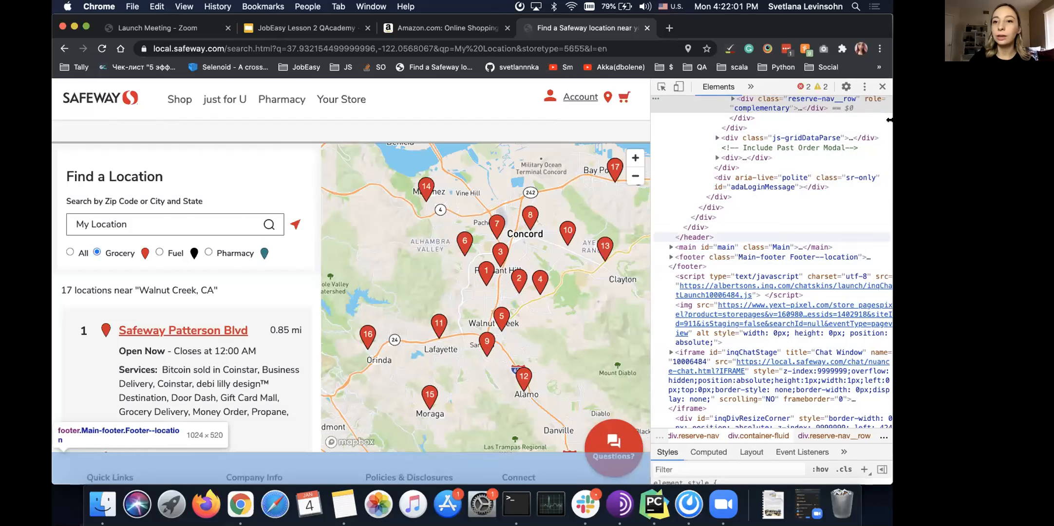
# Open the Sensors tool in the developer tools for the Safeway page
pyautogui.click(863, 87)
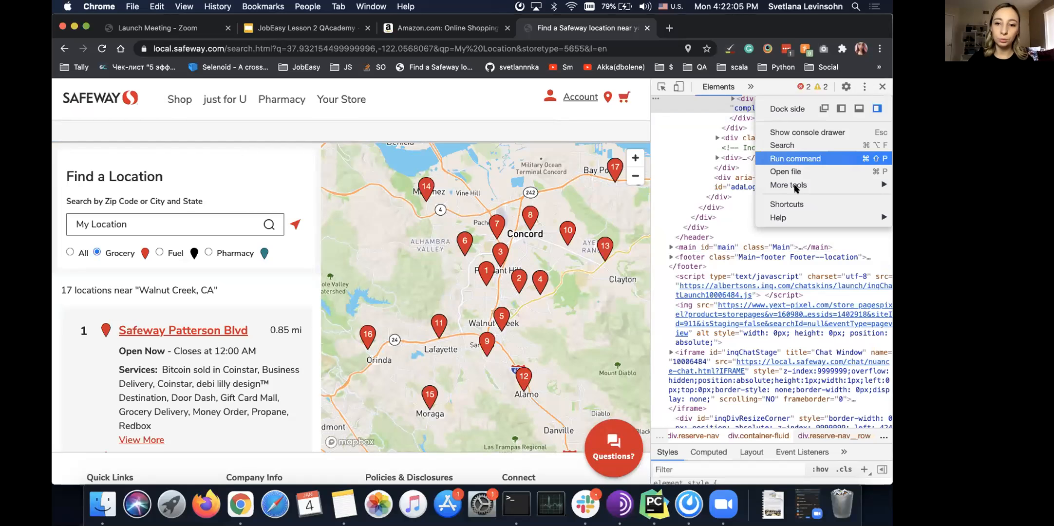
pyautogui.moveTo(795, 187)
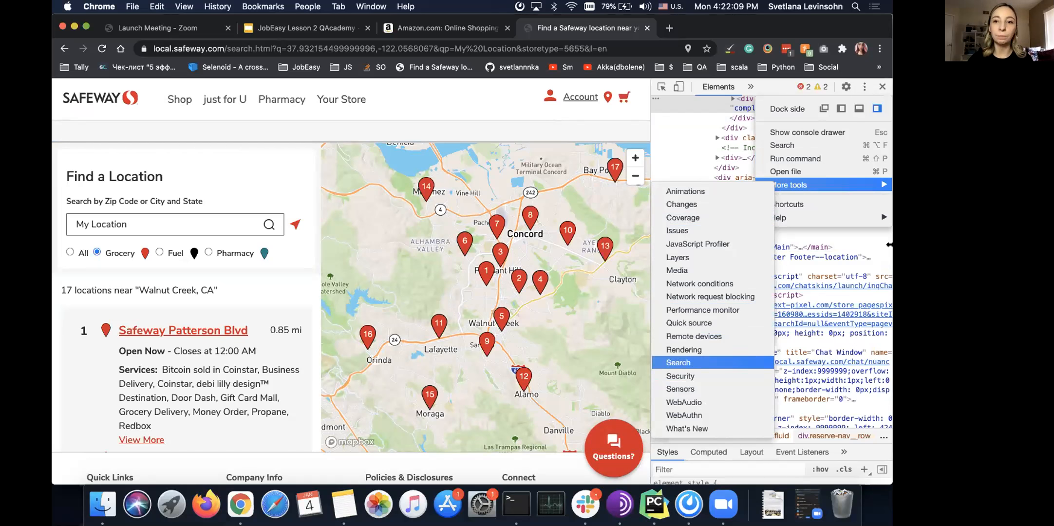
pyautogui.click(863, 86)
pyautogui.click(863, 86)
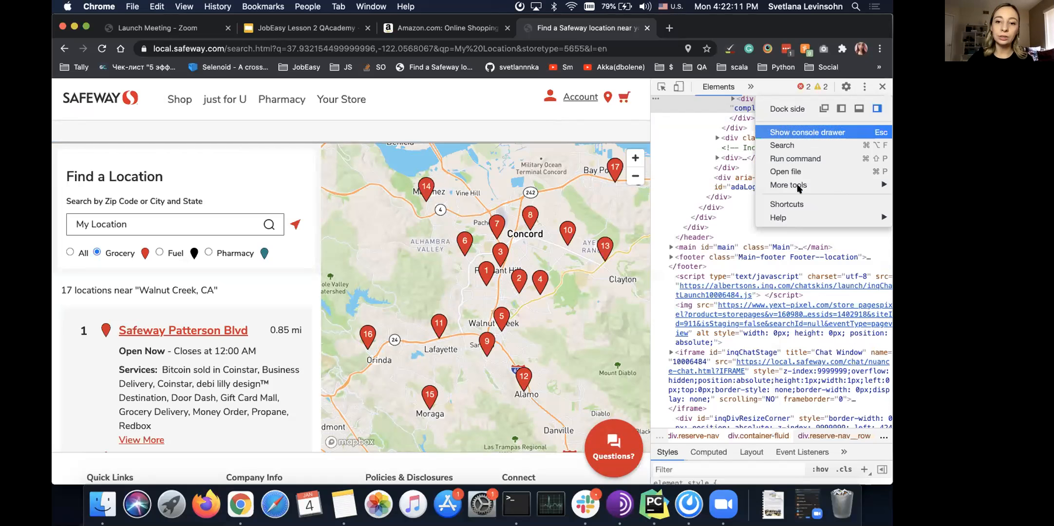
pyautogui.moveTo(800, 188)
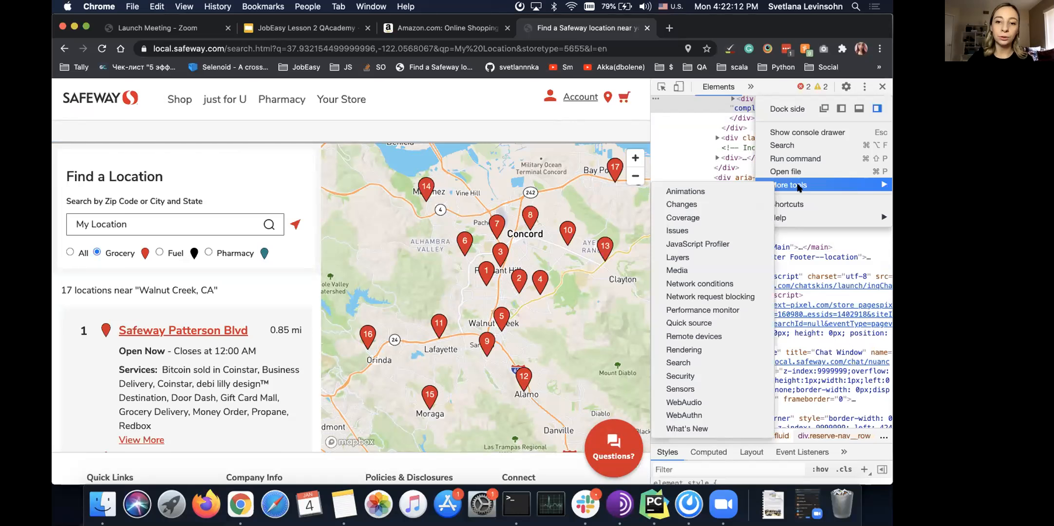
pyautogui.click(682, 388)
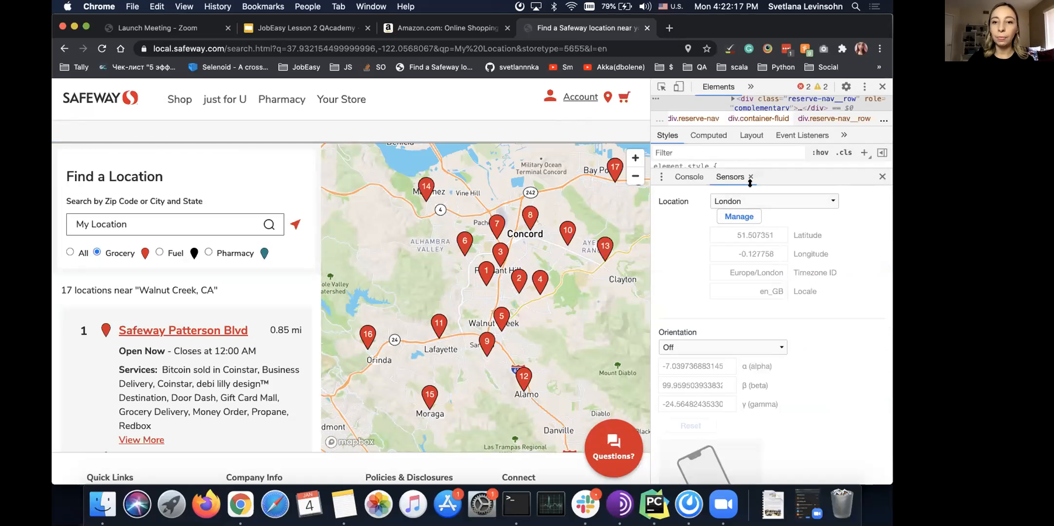
pyautogui.scroll(-2, 712, 291)
pyautogui.scroll(2, 712, 290)
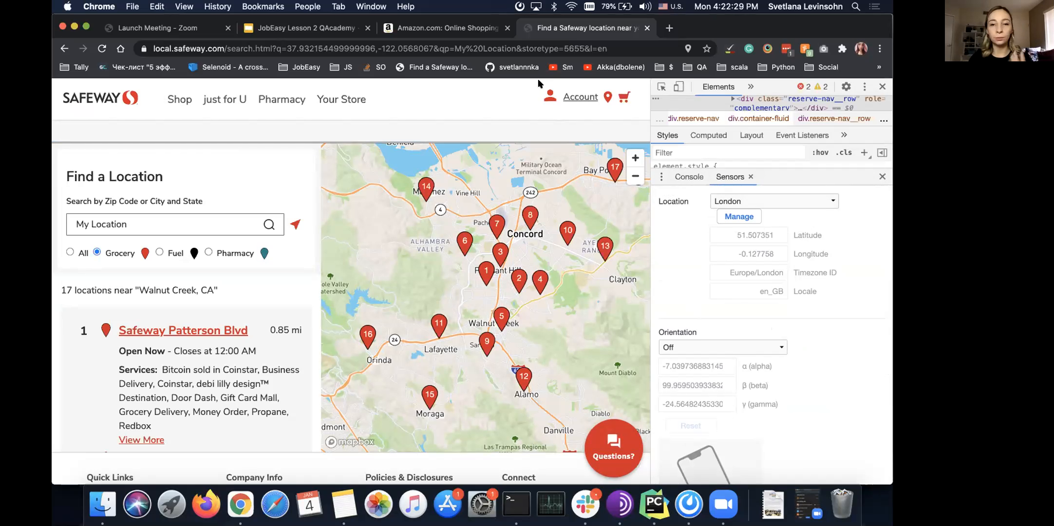
# Override the browser's geolocation with the Mountain View preset
pyautogui.click(742, 197)
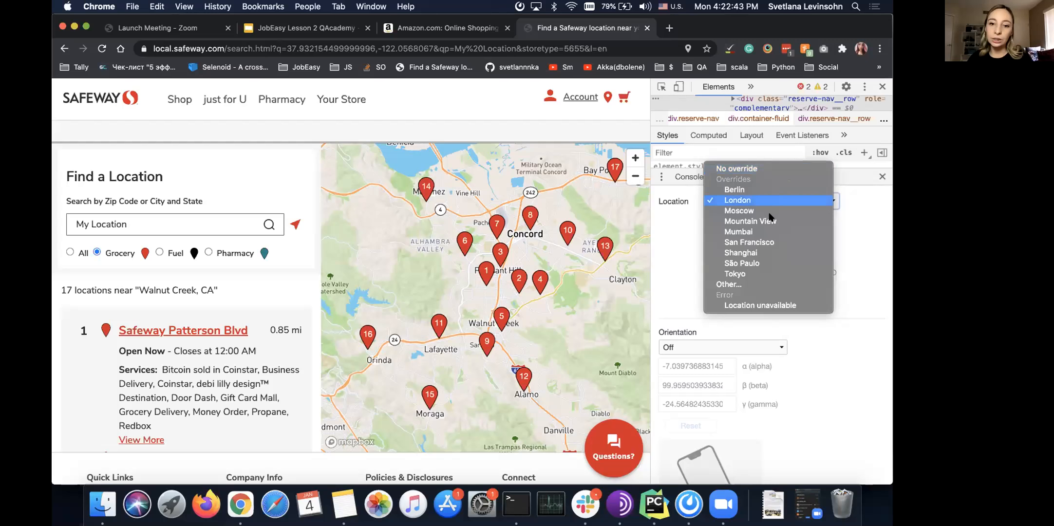
pyautogui.click(850, 210)
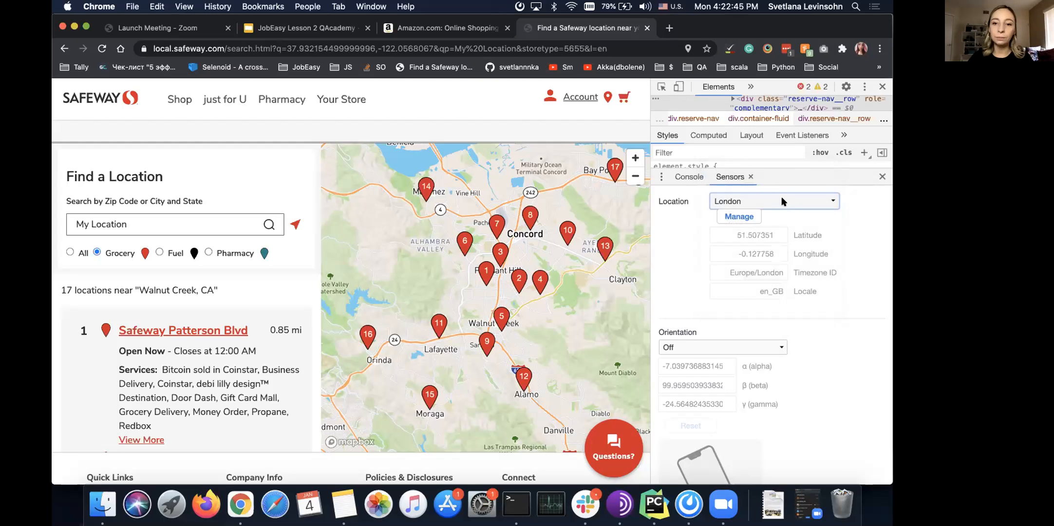
pyautogui.click(782, 201)
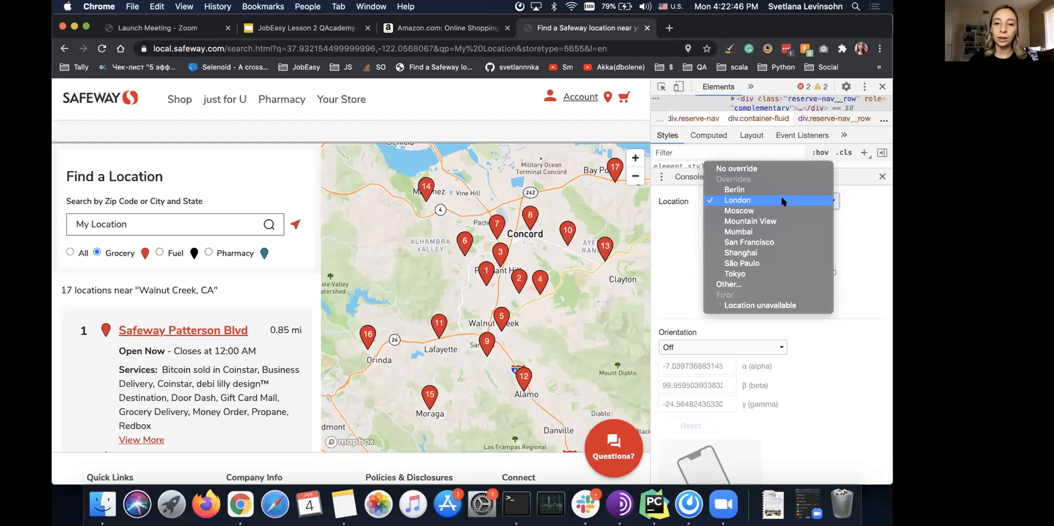
pyautogui.click(758, 221)
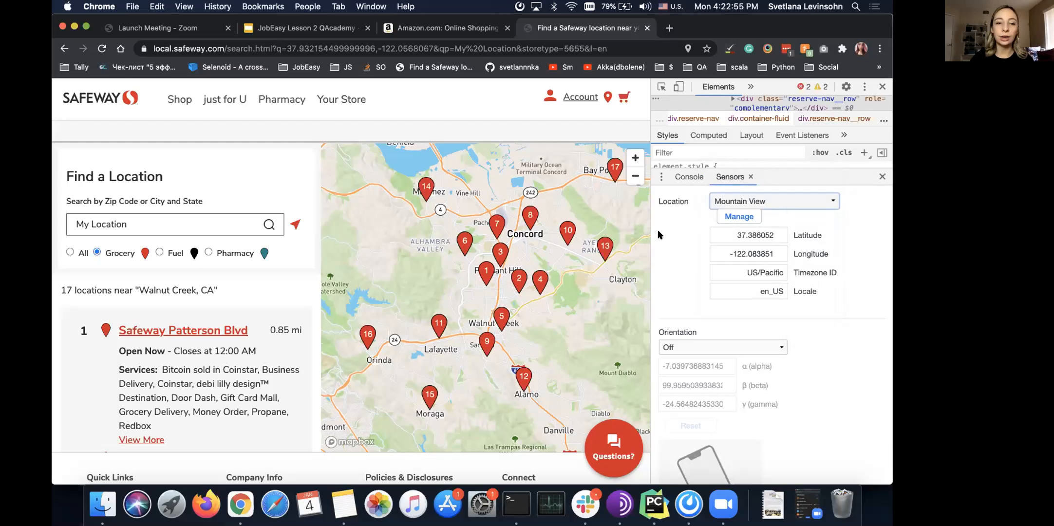
# Remove the search parameters from the Safeway address and load local.safeway.com/search.html afresh
pyautogui.click(291, 48)
pyautogui.click(290, 48)
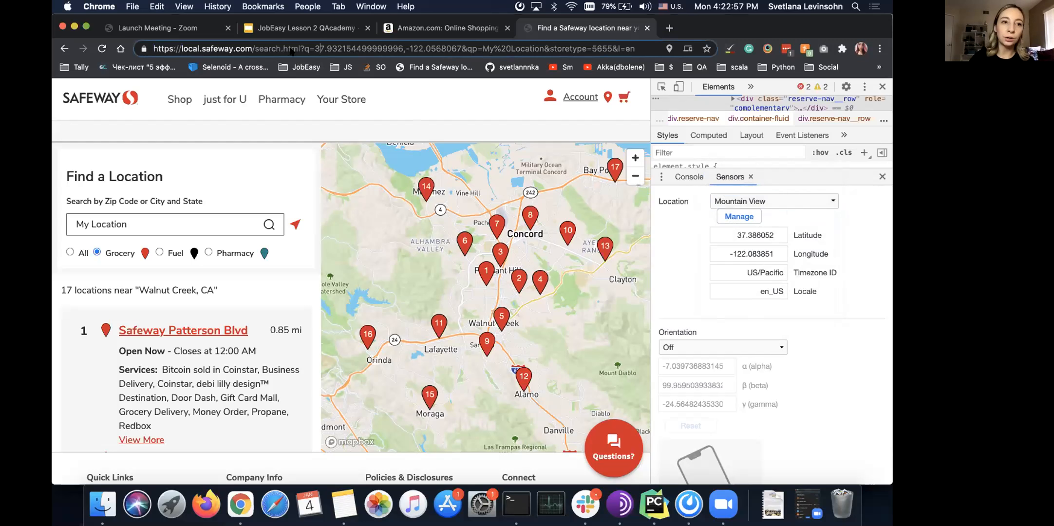
pyautogui.moveTo(297, 45); pyautogui.dragTo(324, 84)
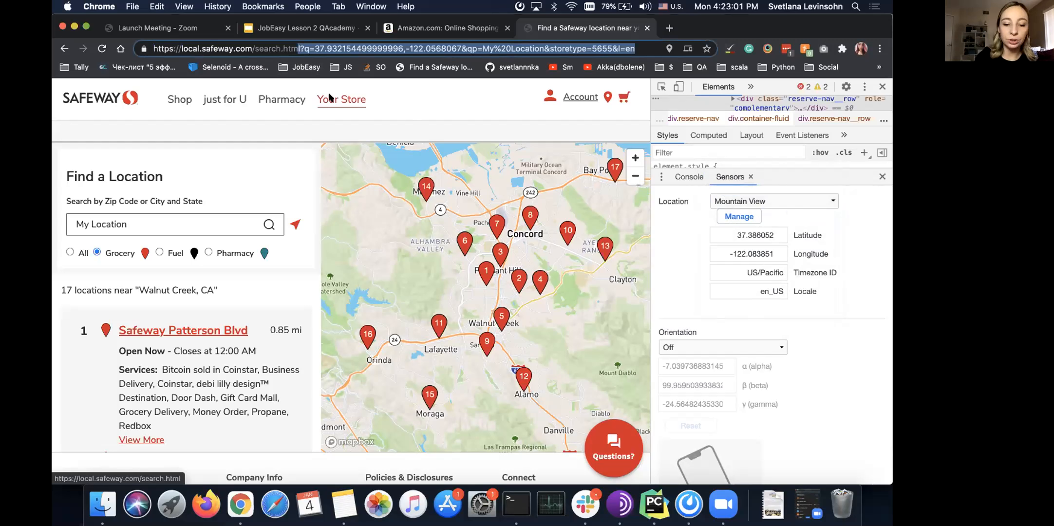
pyautogui.press('BackSpace')
pyautogui.press('Return')
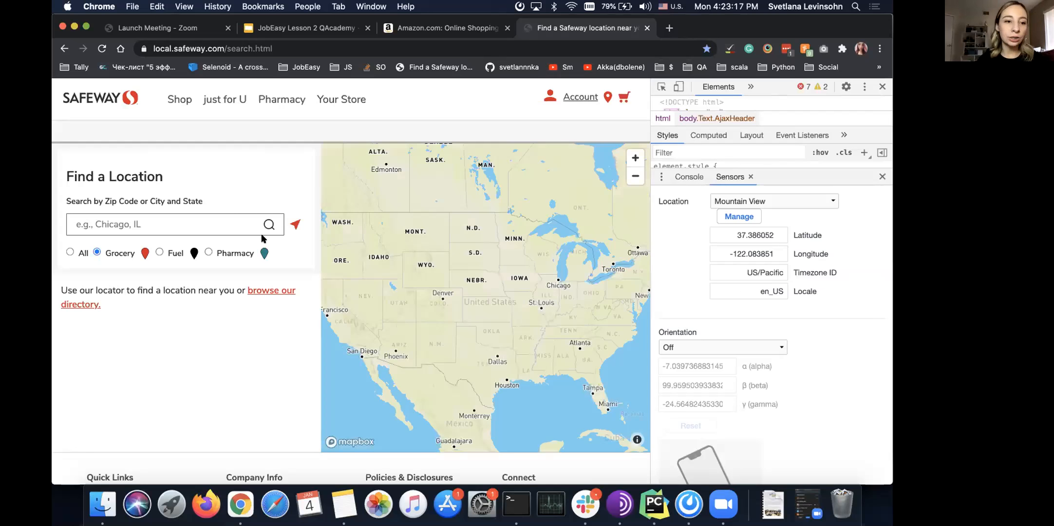
# Search for Safeway stores near the simulated location and examine the Mountain View area on the map
pyautogui.click(291, 231)
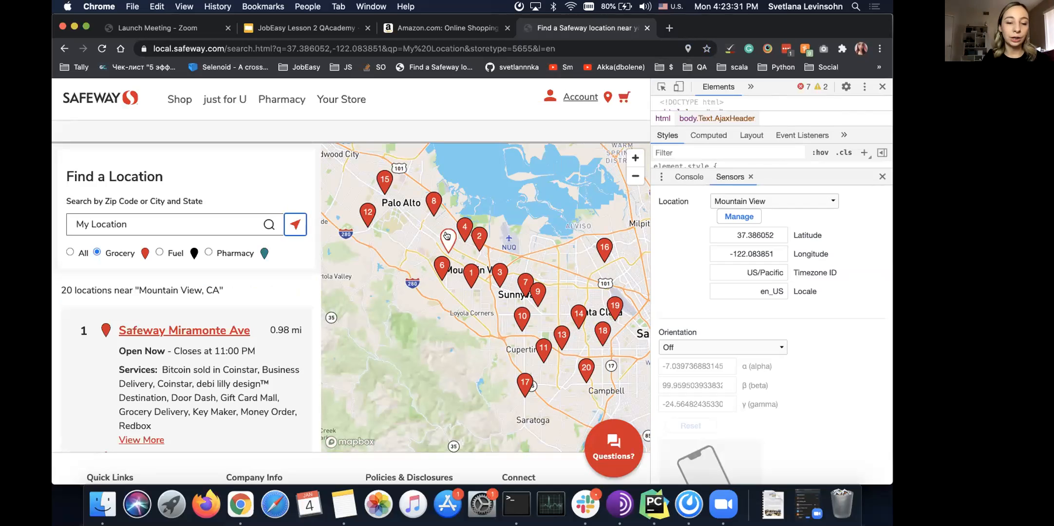
pyautogui.scroll(1, 454, 275)
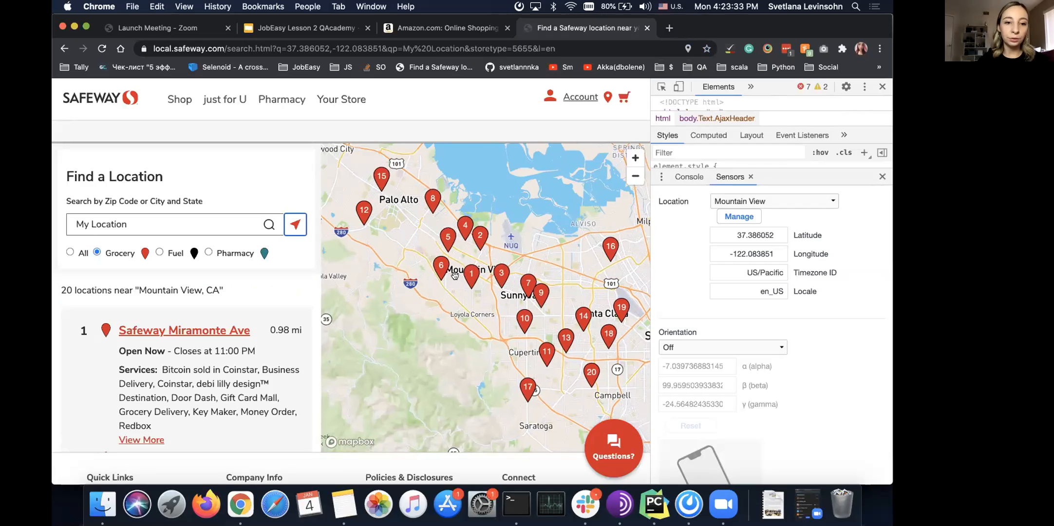
pyautogui.scroll(2, 454, 274)
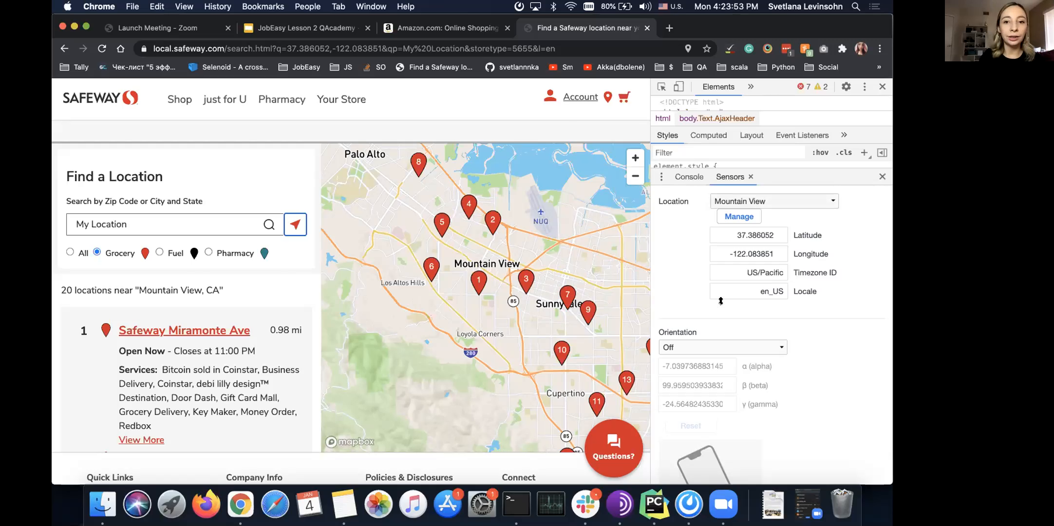
# Override the geolocation with the San Francisco preset and reload local.safeway.com/search.html without its search parameters
pyautogui.click(761, 203)
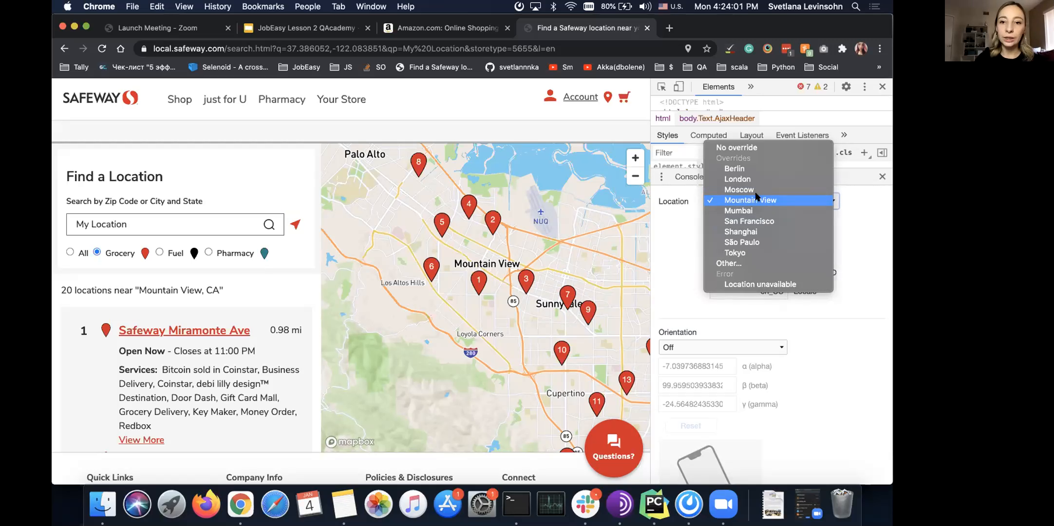
pyautogui.click(751, 222)
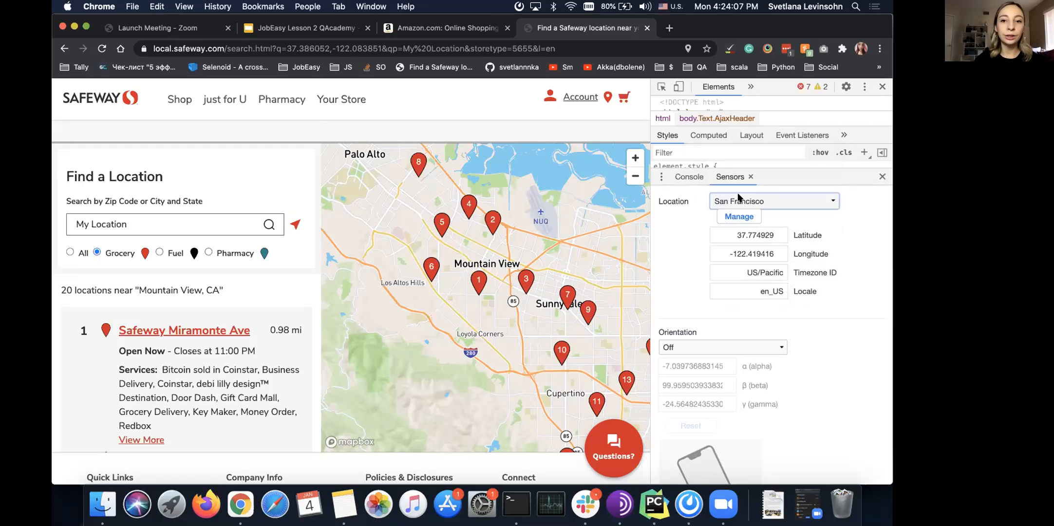
pyautogui.click(273, 48)
pyautogui.click(272, 48)
pyautogui.press('shift+super+Right')
pyautogui.press('BackSpace')
pyautogui.press('Return')
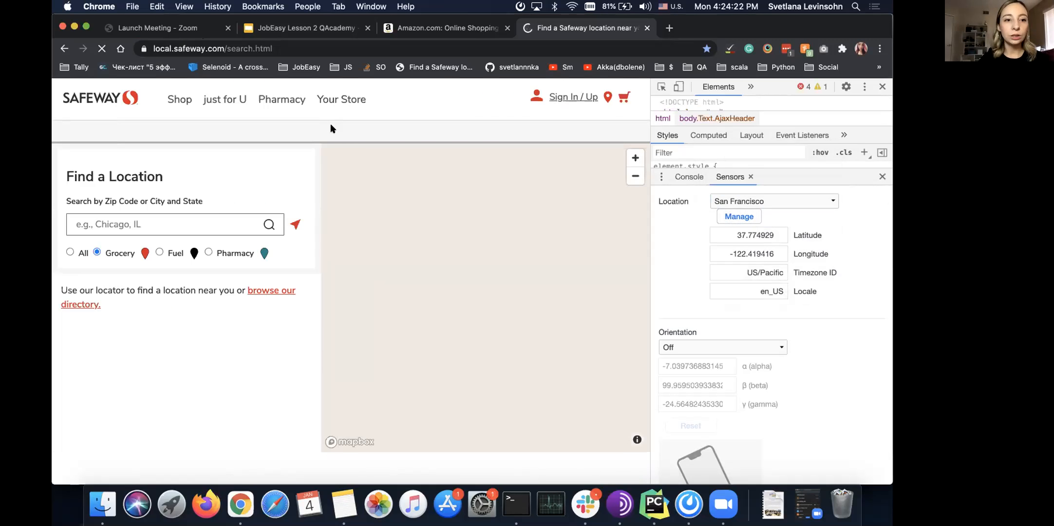
# Search for Safeway stores near the simulated San Francisco location and examine the city on the map up close
pyautogui.click(294, 225)
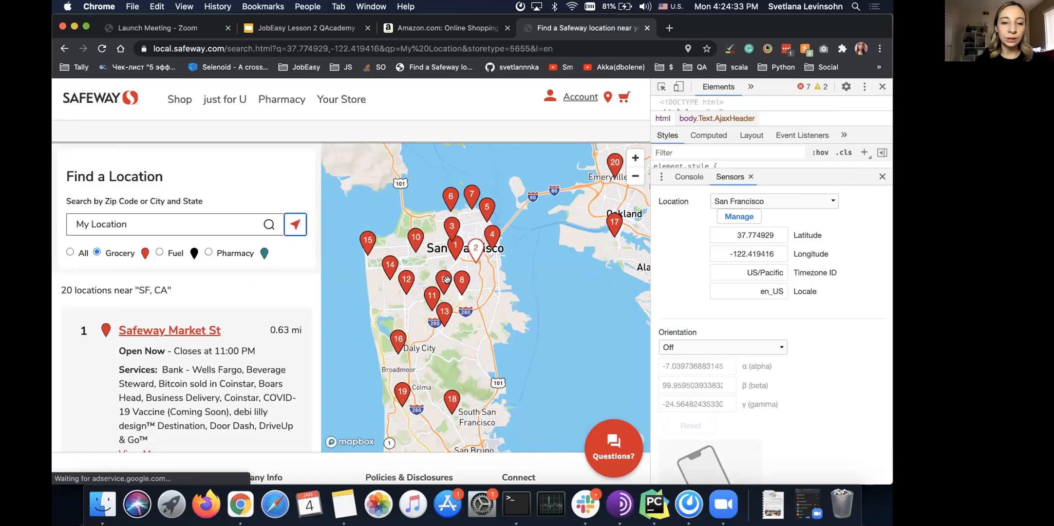
pyautogui.scroll(1, 466, 247)
pyautogui.scroll(1, 445, 288)
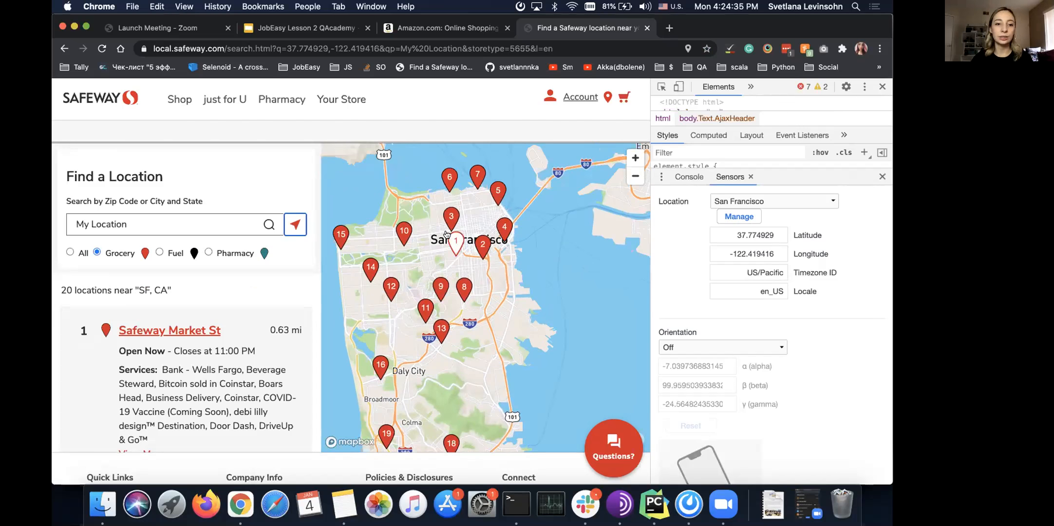
pyautogui.scroll(1, 465, 243)
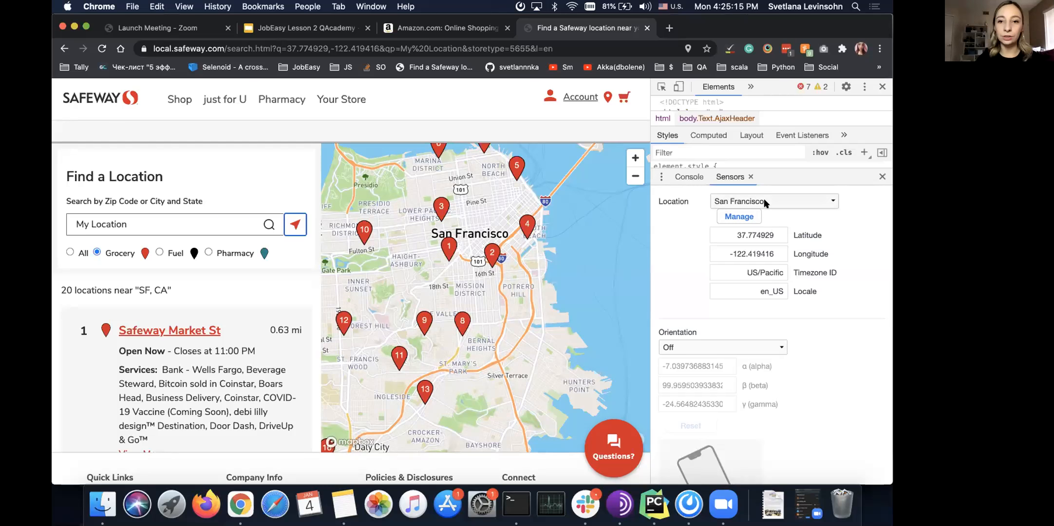
# Set the location to No override and reload local.safeway.com/search.html without its search parameters
pyautogui.click(743, 201)
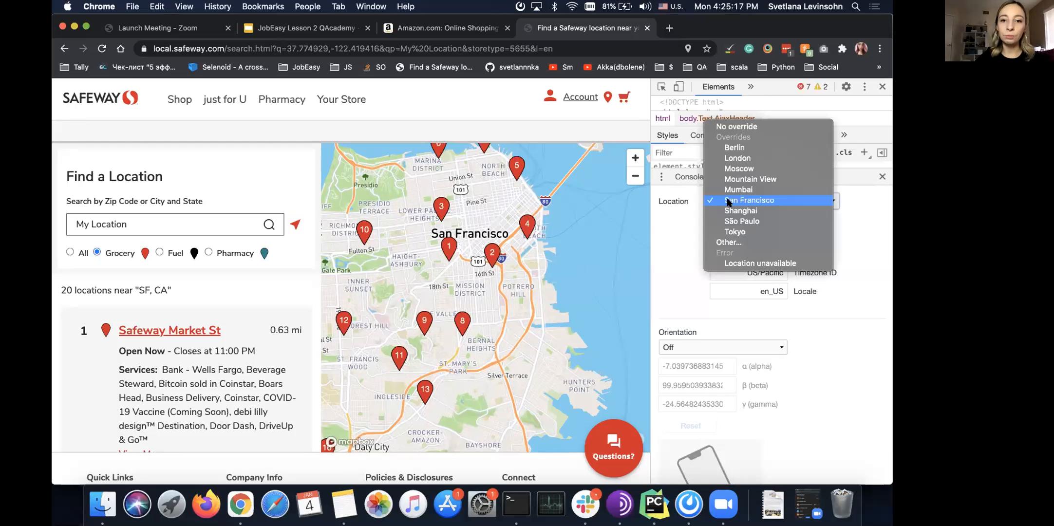
pyautogui.click(742, 128)
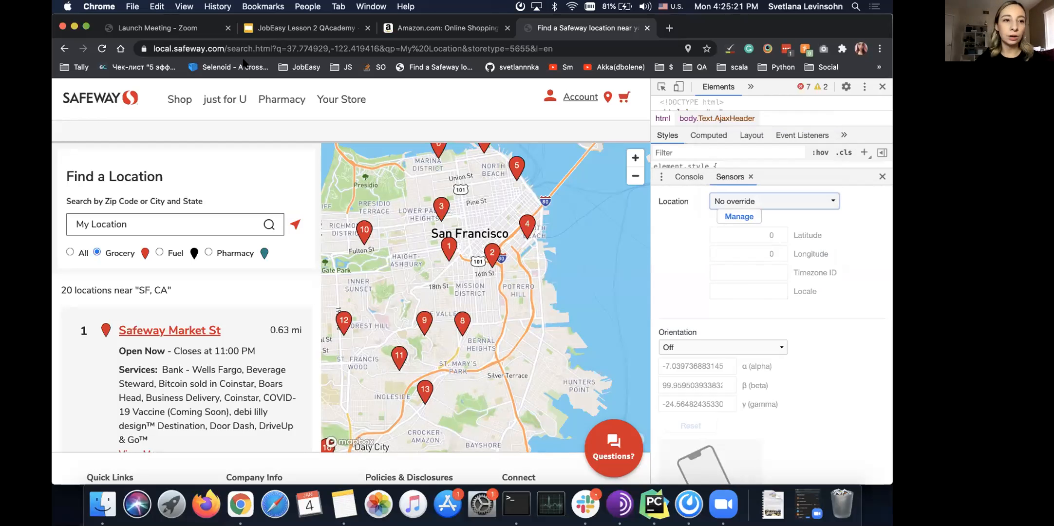
pyautogui.click(267, 47)
pyautogui.click(307, 46)
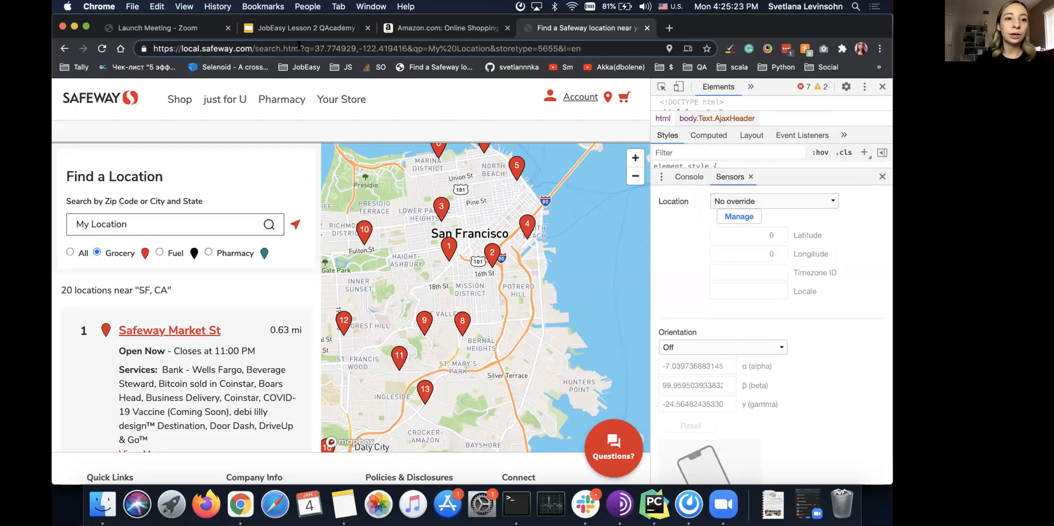
pyautogui.moveTo(299, 47); pyautogui.dragTo(307, 78)
pyautogui.press('BackSpace')
pyautogui.press('Return')
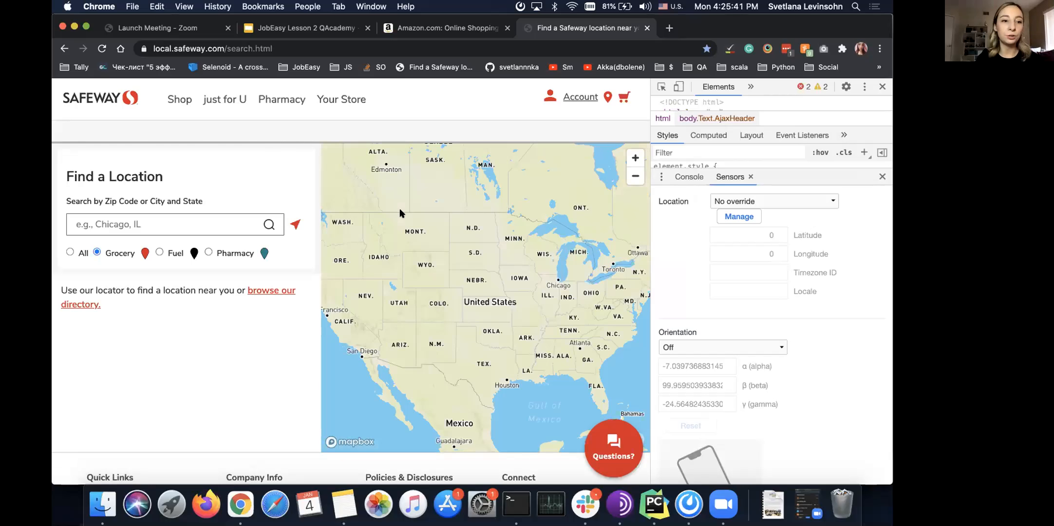
# Search for Safeway stores near the browser's real location and review the available location override presets without changing the setting
pyautogui.click(294, 222)
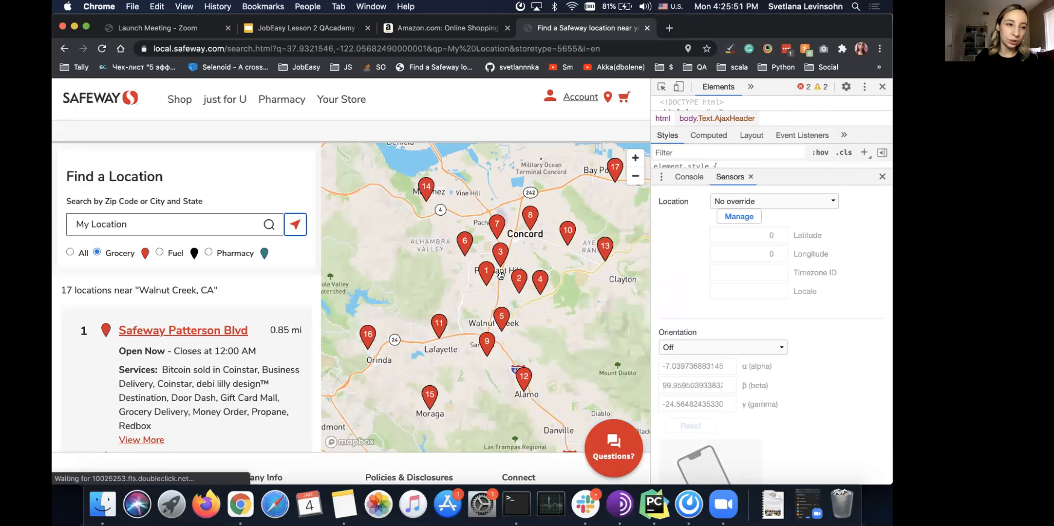
pyautogui.click(782, 200)
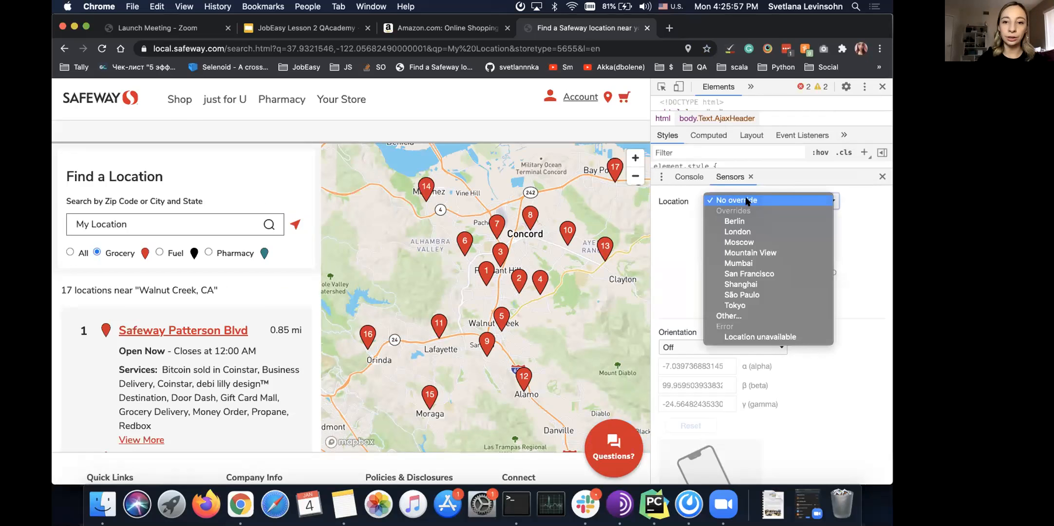
pyautogui.click(860, 219)
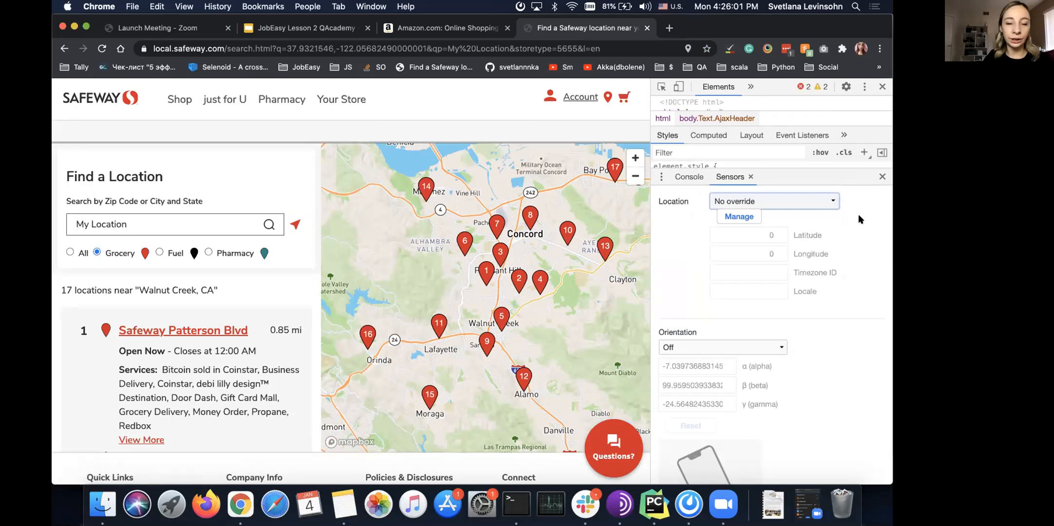
# Close the developer tools and switch to the JobEasy Lesson 2 QAcademy presentation in Google Slides
pyautogui.click(882, 87)
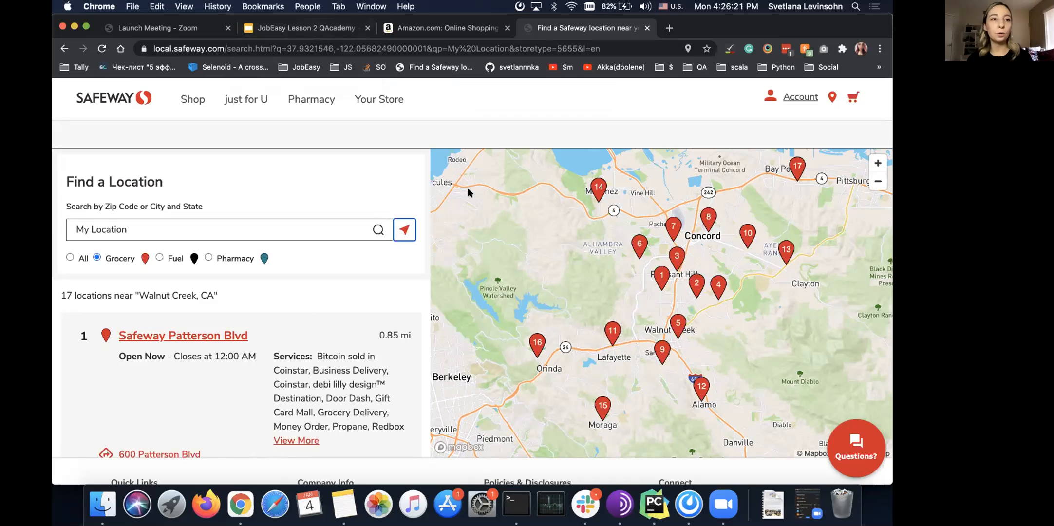
pyautogui.click(301, 30)
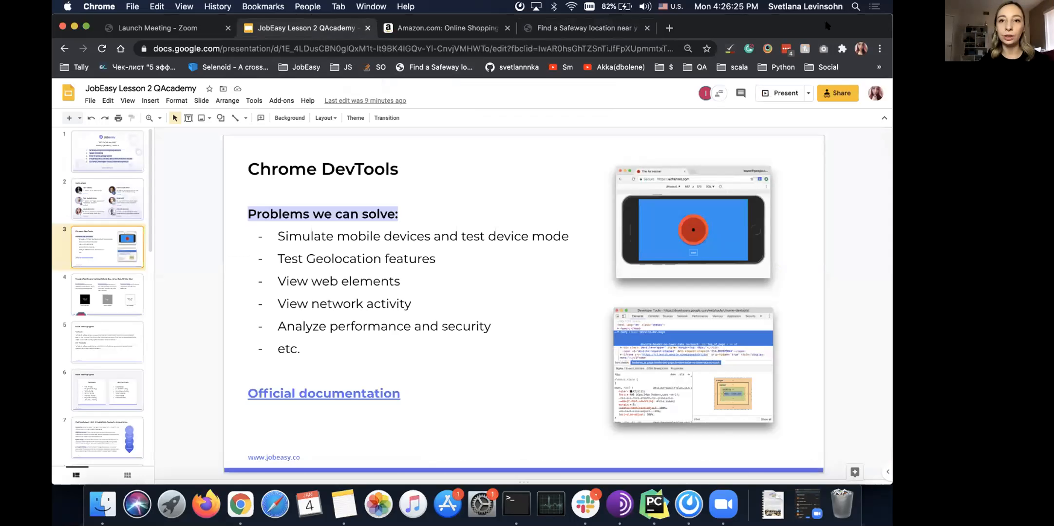